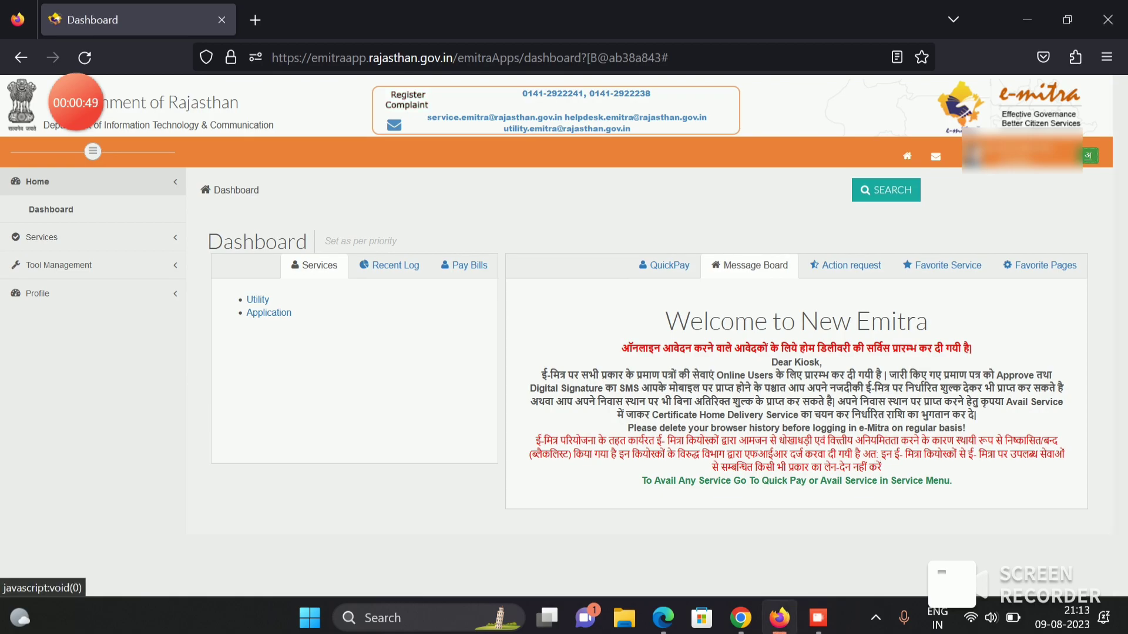
# - Switch the e-Mitra portal language from English to Hindi and confirm the change
pyautogui.click(1088, 156)
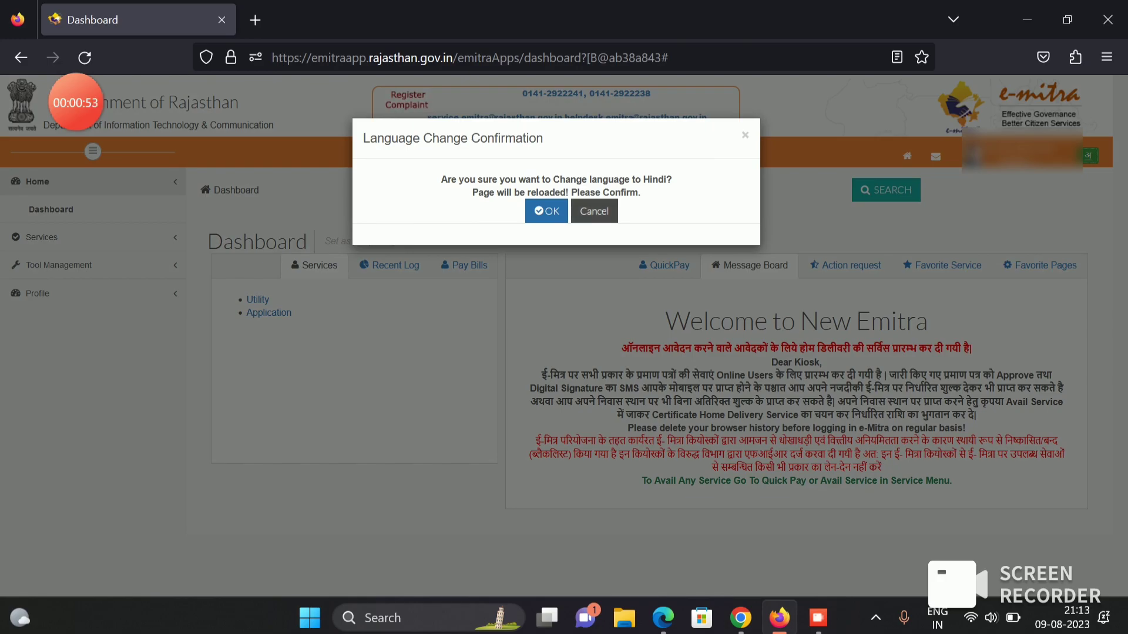
pyautogui.press('Return')
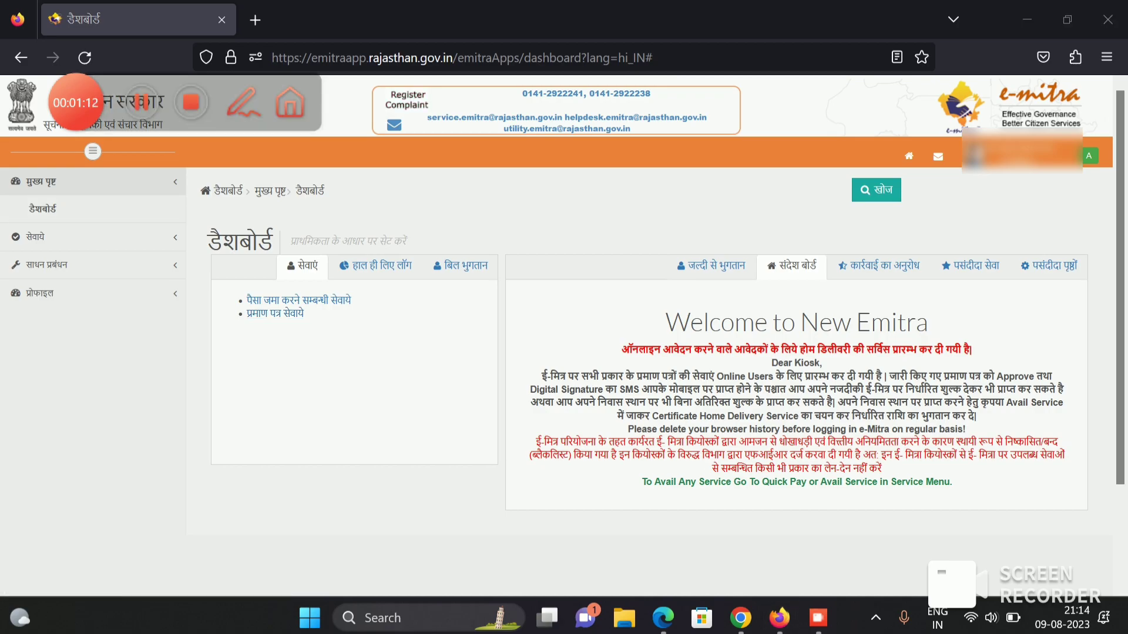
# - Open the प्रमाण पत्र सेवाये (certificate services) application page
pyautogui.click(242, 102)
pyautogui.moveTo(246, 310); pyautogui.dragTo(290, 313)
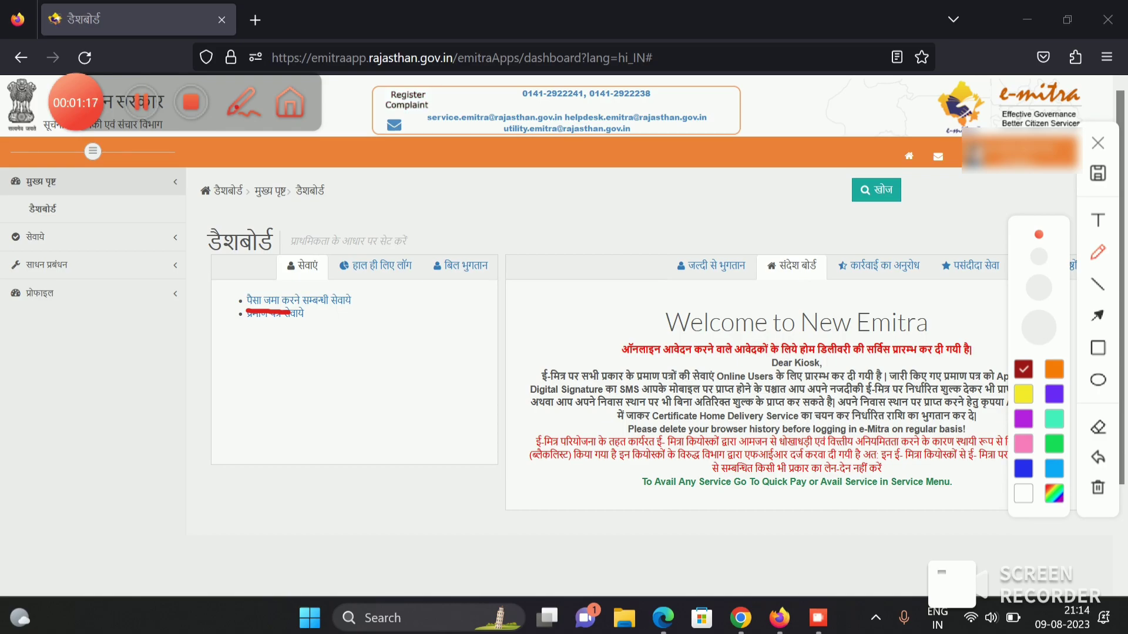
pyautogui.click(243, 103)
pyautogui.click(275, 313)
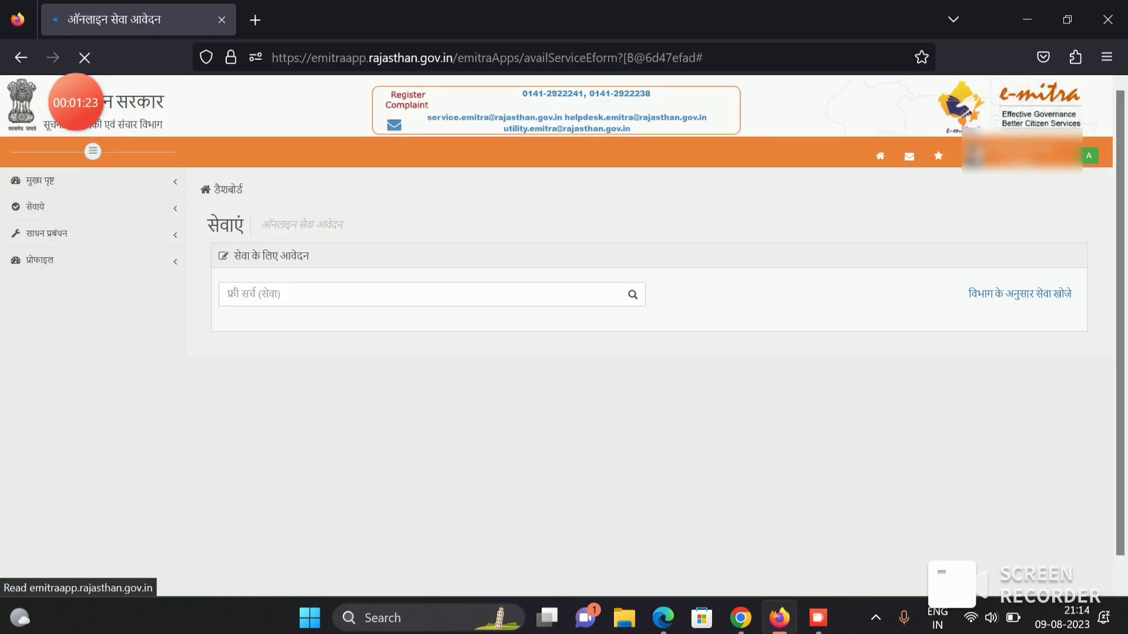
# - Search for 'obc' and choose 'Application form for Caste Certificate -OBC for State'
pyautogui.write('ob')
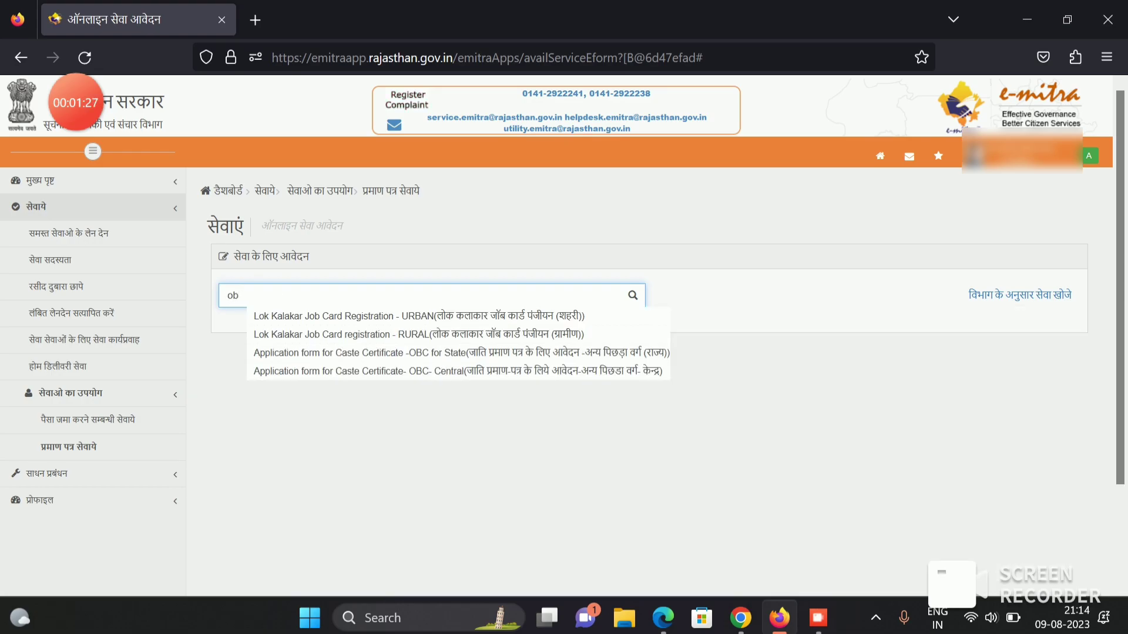
pyautogui.write('c')
pyautogui.press('BackSpace')
pyautogui.press('BackSpace')
pyautogui.press('BackSpace')
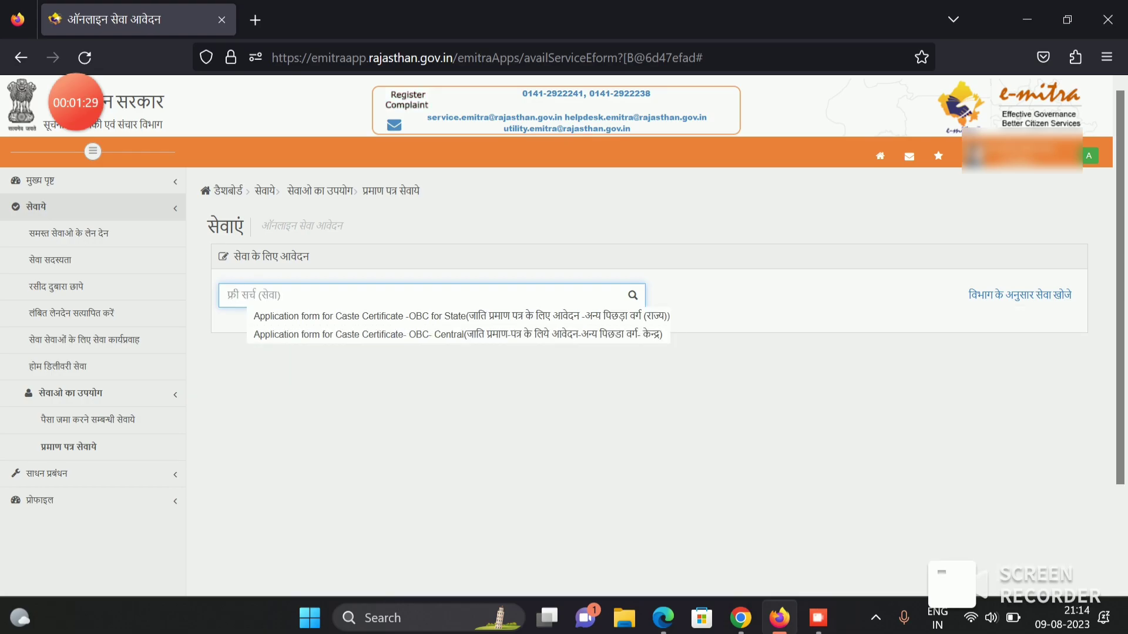
pyautogui.write('sc')
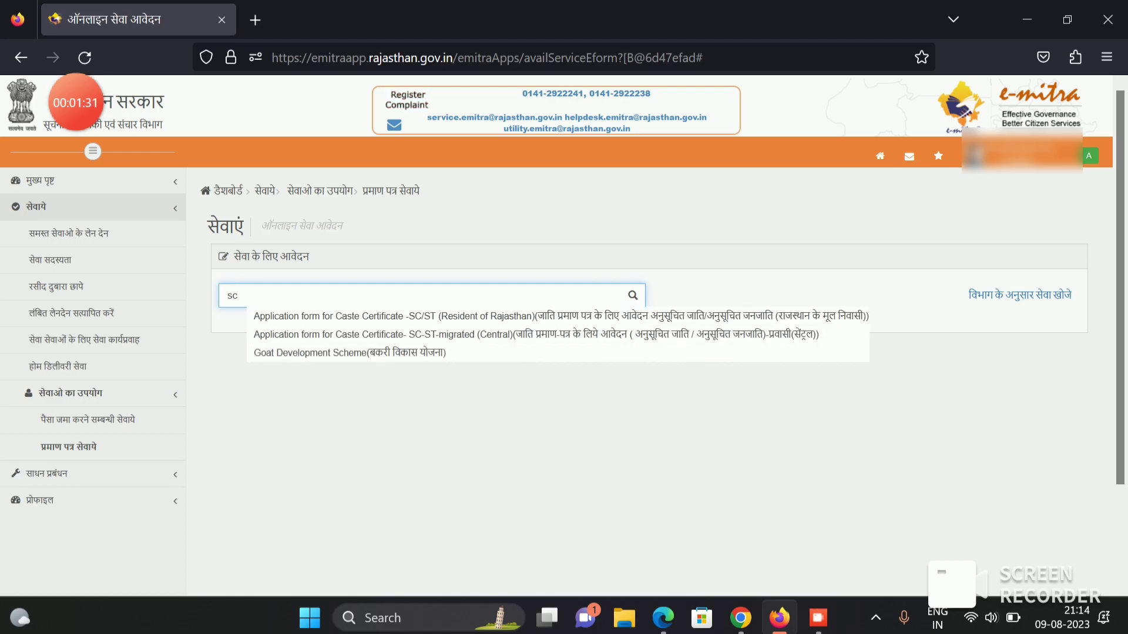
pyautogui.press('BackSpace')
pyautogui.press('BackSpace')
pyautogui.write('bona')
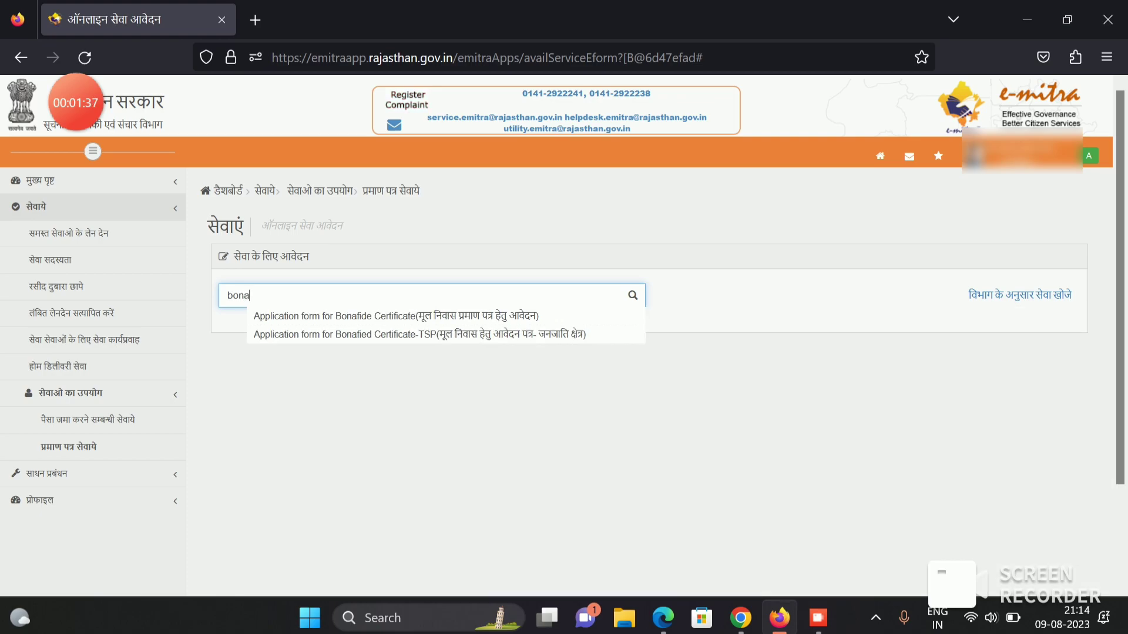
pyautogui.press('Tab')
pyautogui.hotkey('shift', 'Tab')
pyautogui.press('BackSpace')
pyautogui.write('obc')
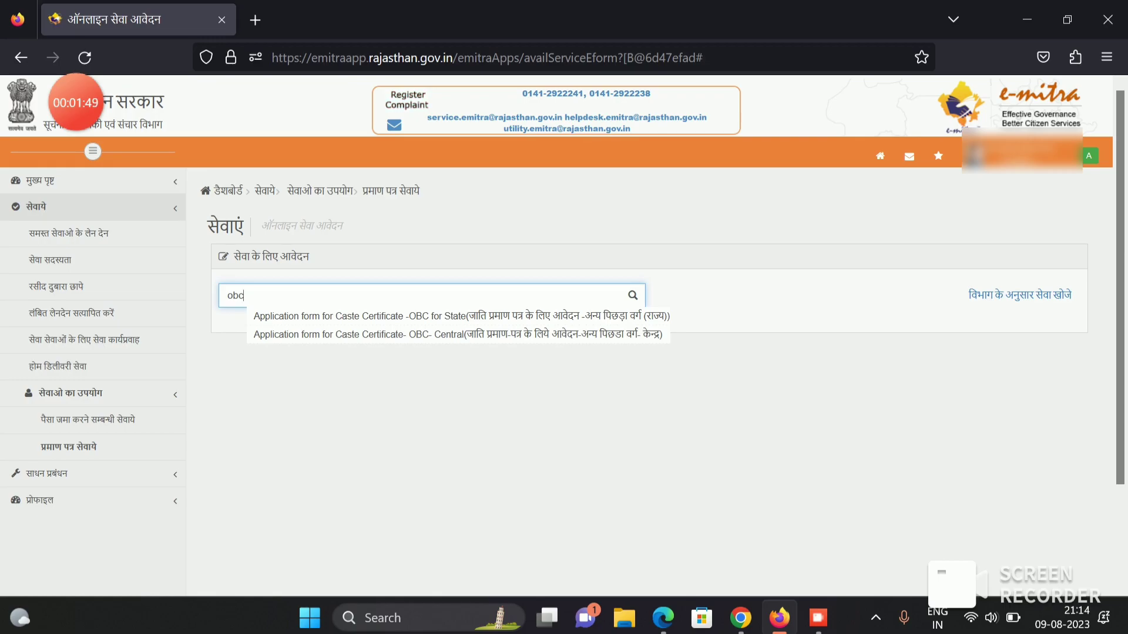
pyautogui.click(461, 316)
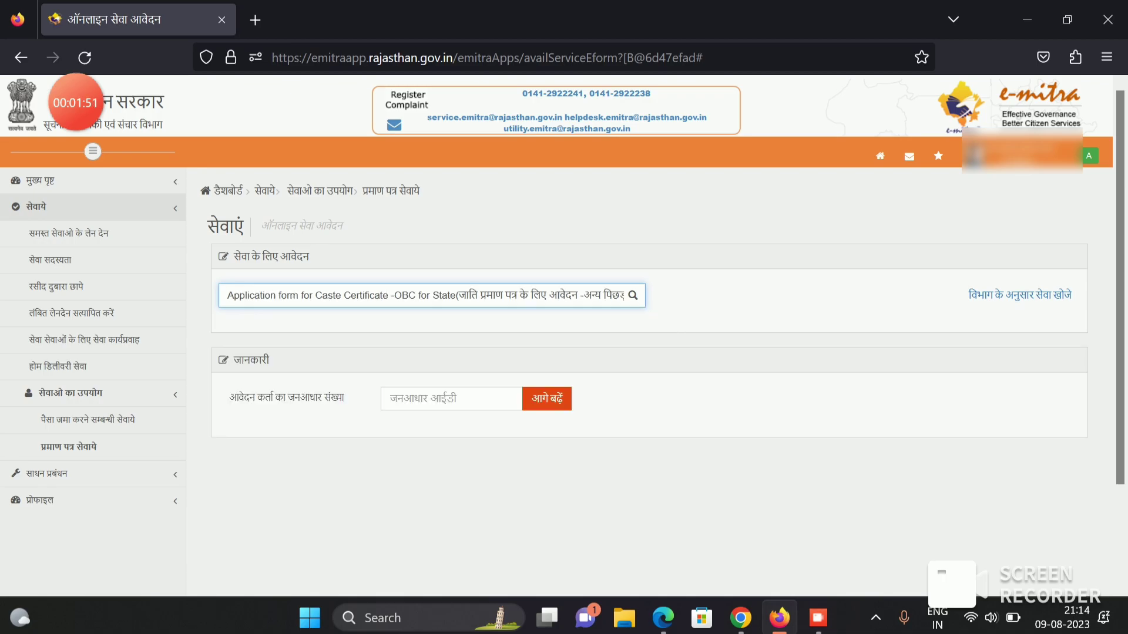
# - Paste the applicant's Jan Aadhaar ID and submit it
pyautogui.click(451, 398)
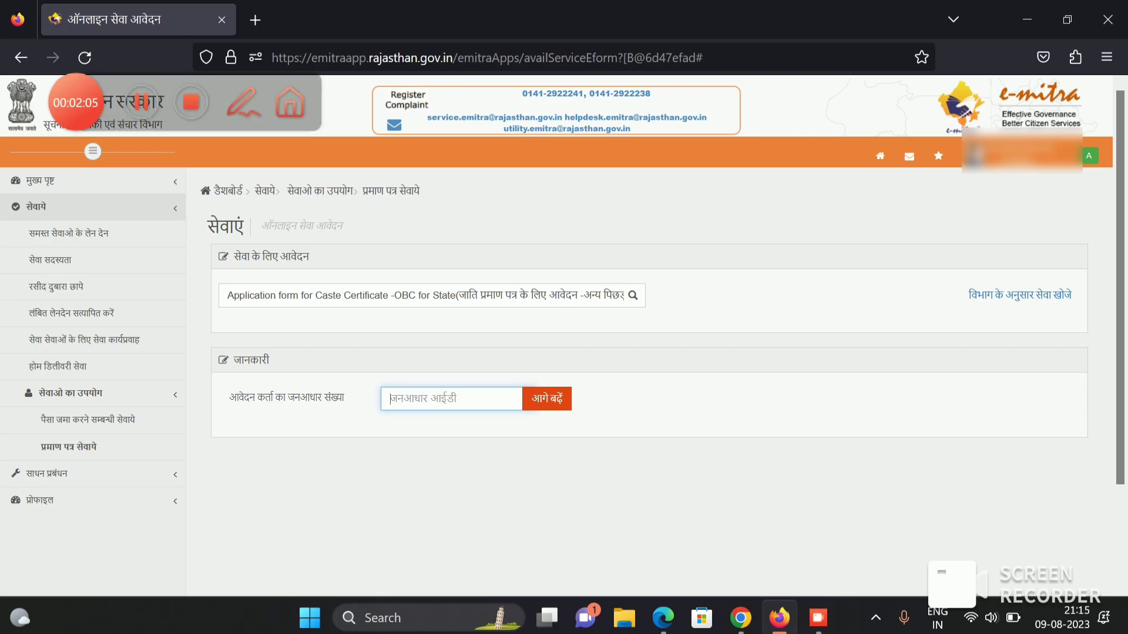
pyautogui.hotkey('ctrl', 'v')
pyautogui.press('Return')
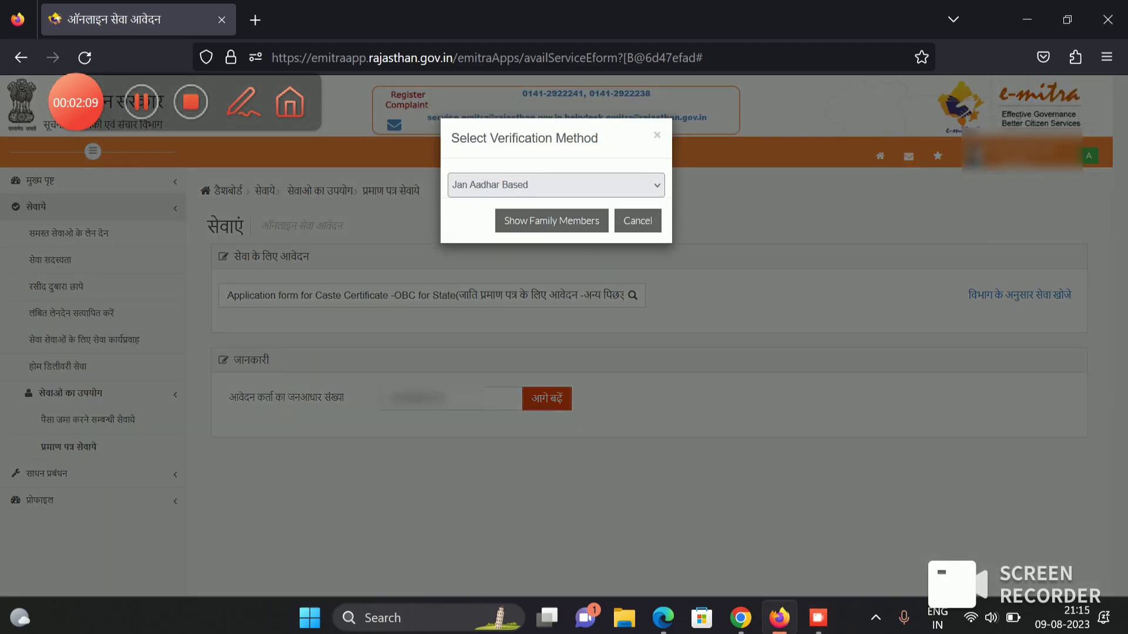
# - Use Aadhar/UID based verification and fetch details of the third listed family member
pyautogui.click(555, 185)
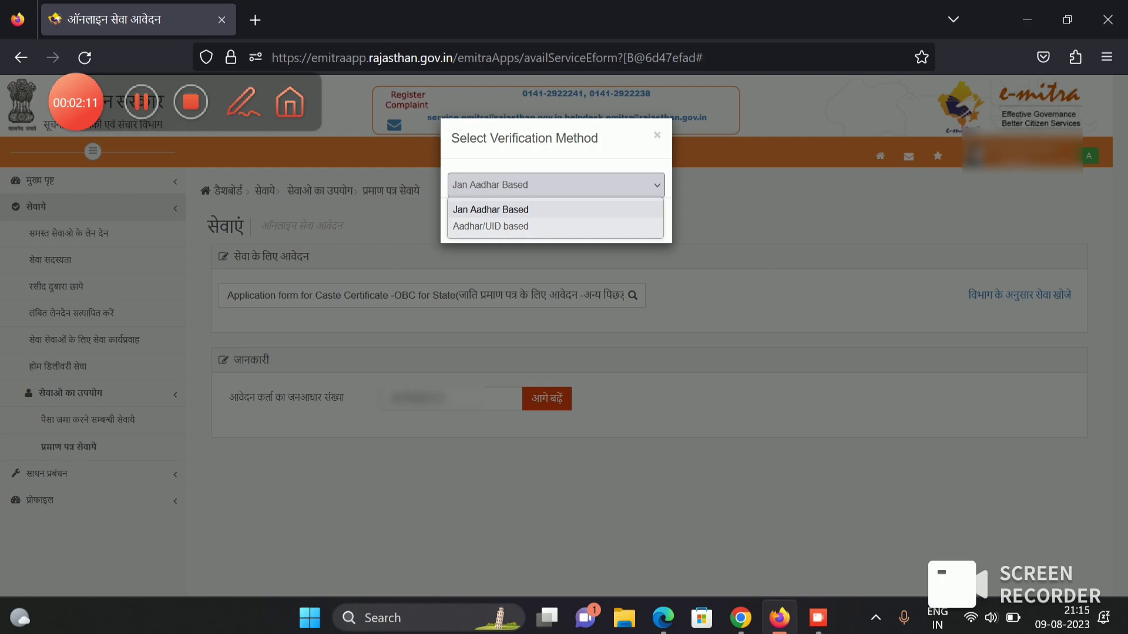
pyautogui.click(491, 226)
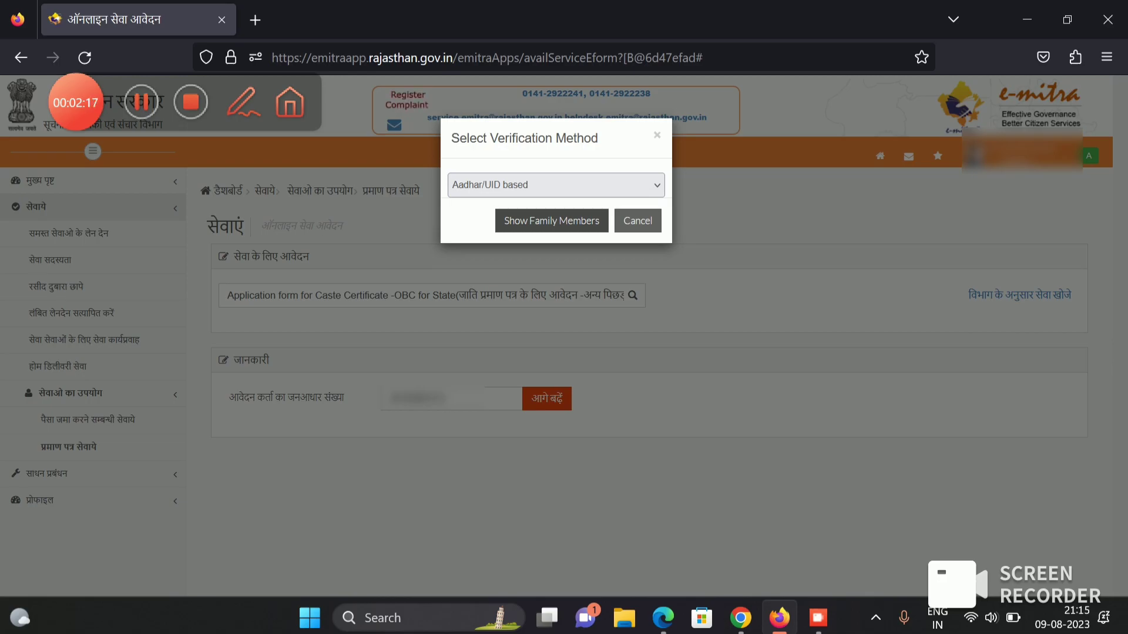
pyautogui.click(551, 221)
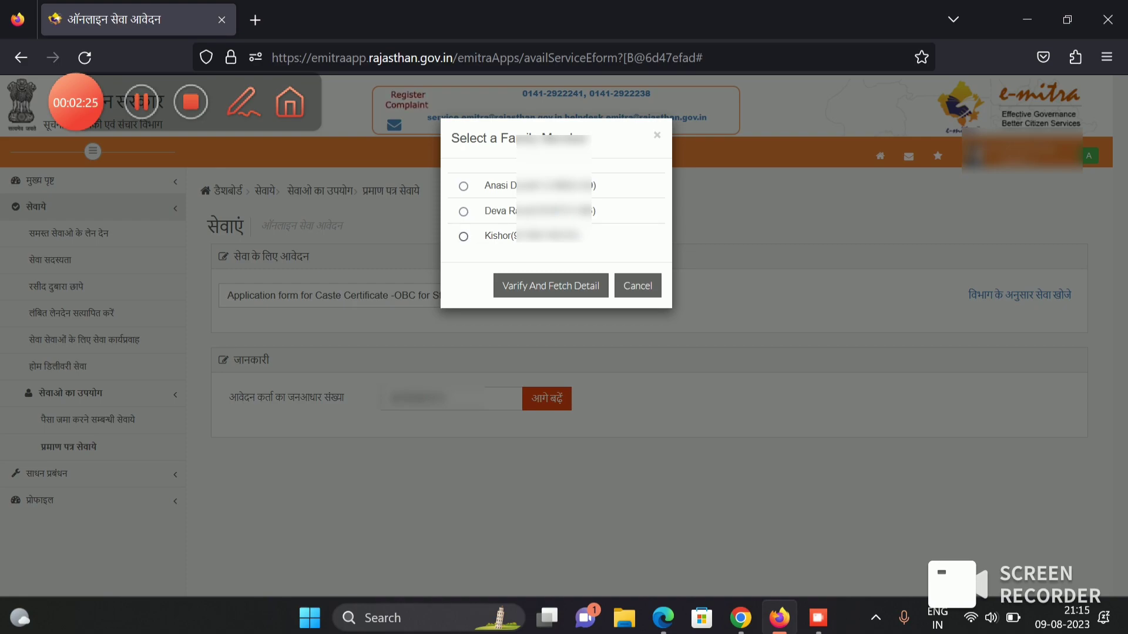
pyautogui.click(463, 236)
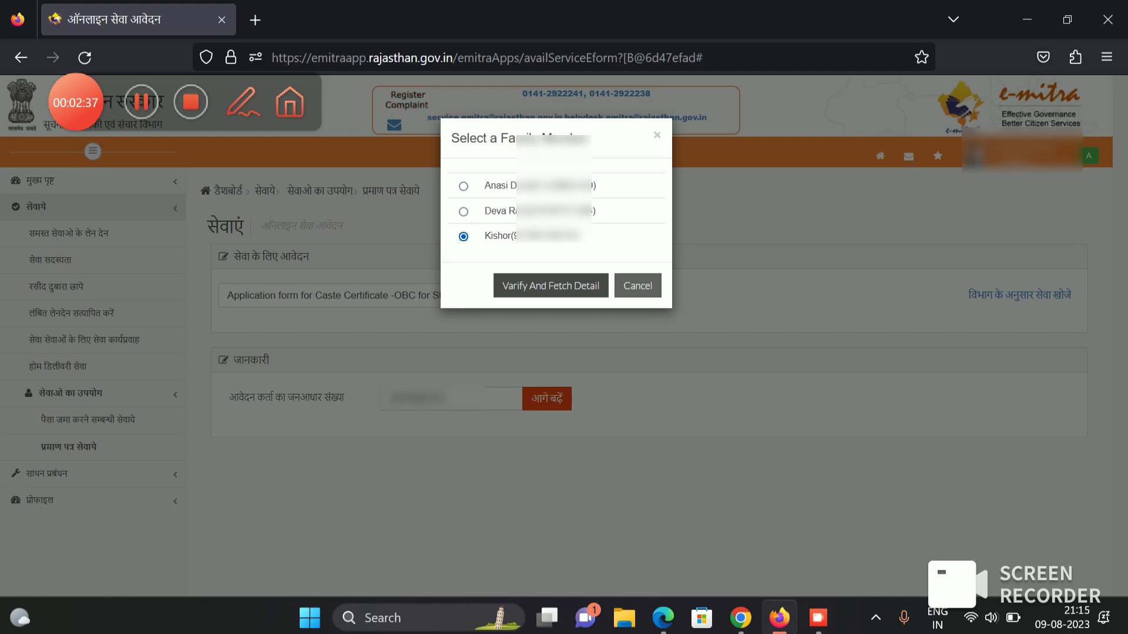
pyautogui.click(550, 285)
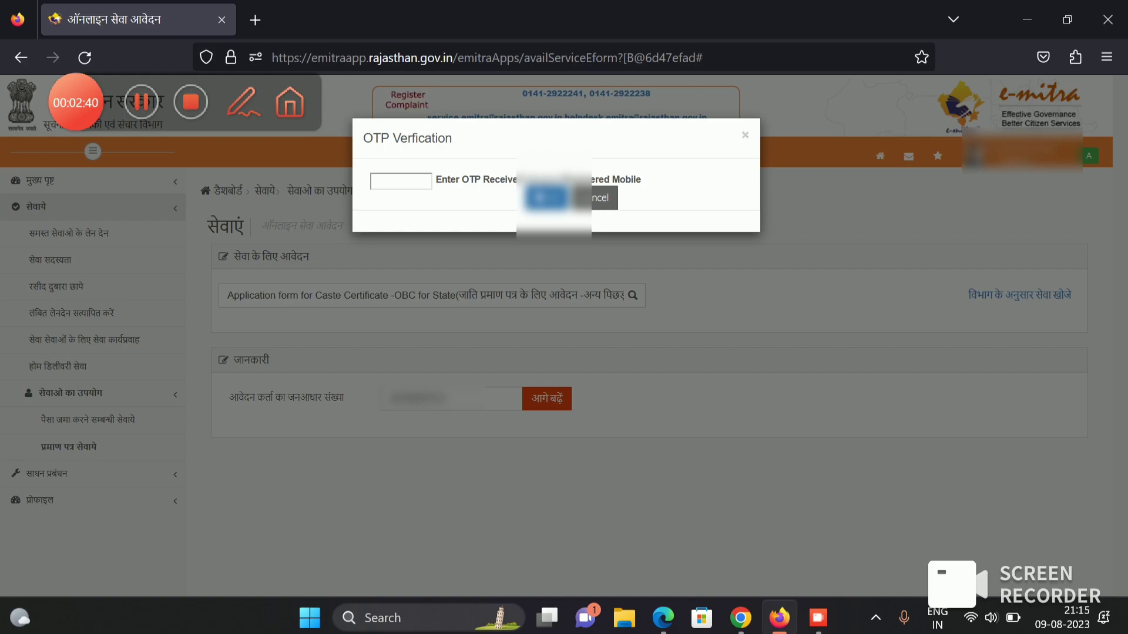
# - Enter the received OTP in the OTP Verification dialog
pyautogui.click(400, 181)
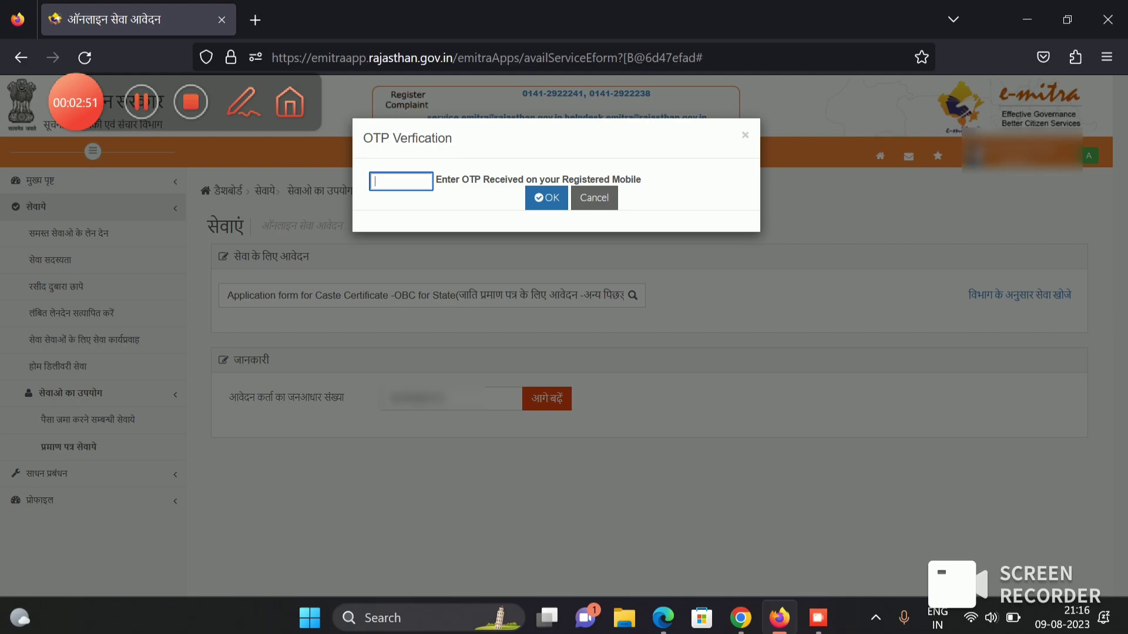
pyautogui.write('11')
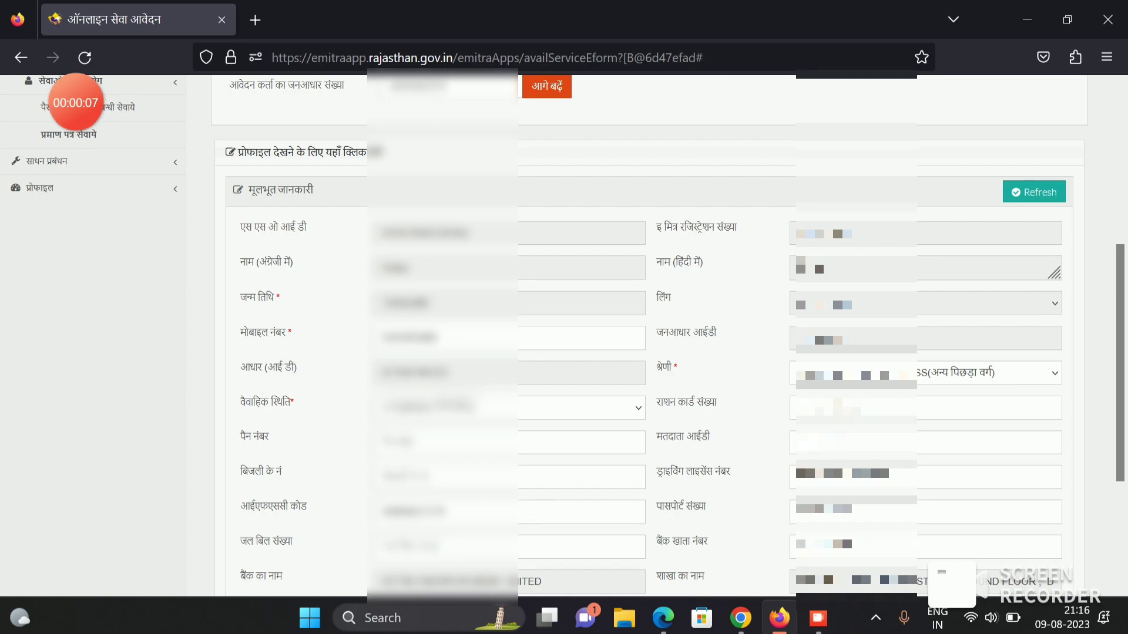
# - Tick 'वर्तमान पते के समान' so the permanent address copies the present address
pyautogui.scroll(-2, 568, 335)
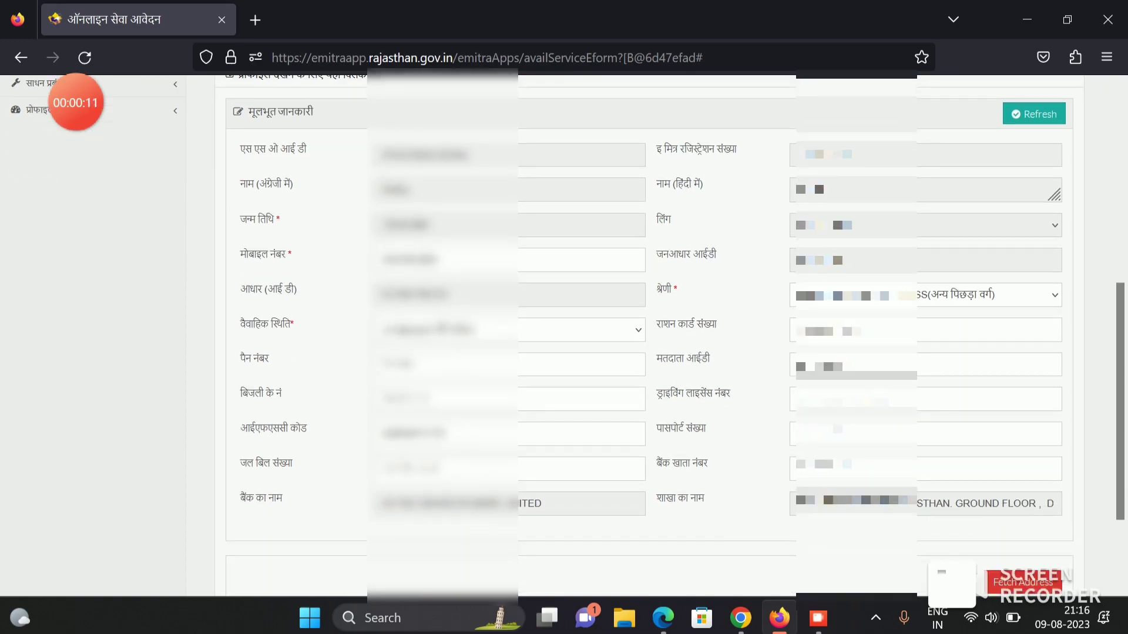
pyautogui.scroll(-2, 649, 335)
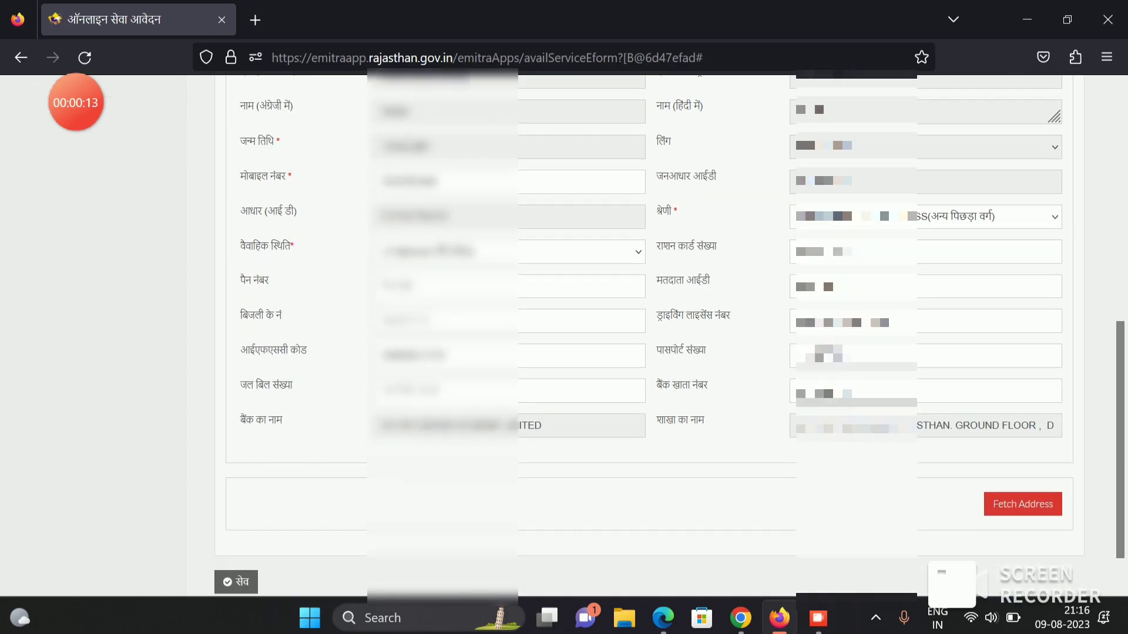
pyautogui.scroll(-1, 649, 335)
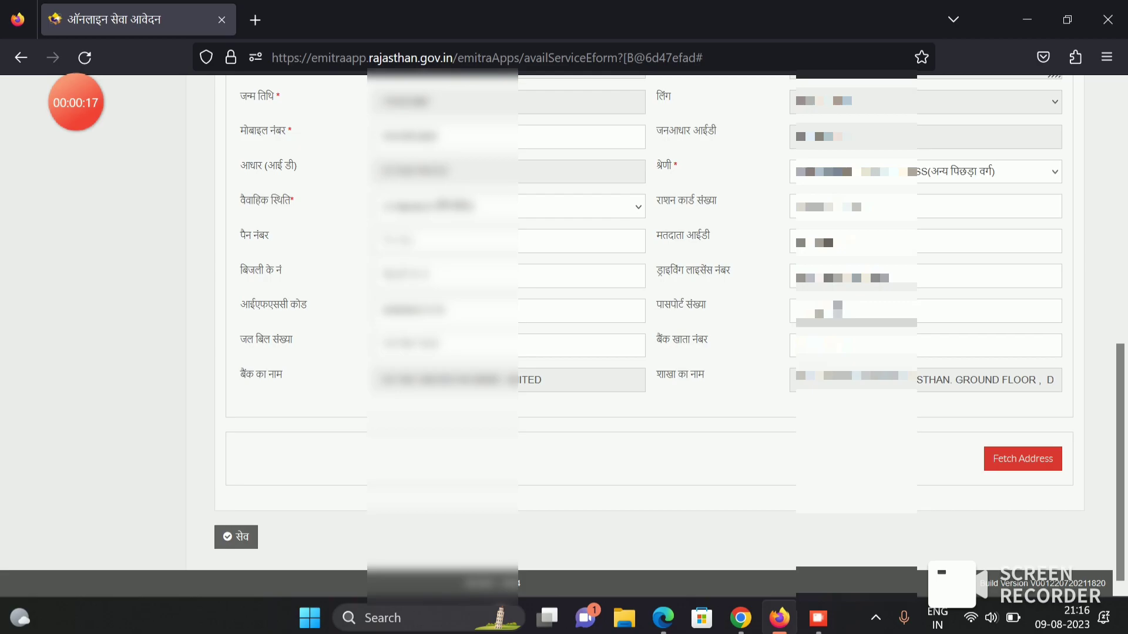
pyautogui.scroll(4, 564, 335)
pyautogui.scroll(-2, 564, 335)
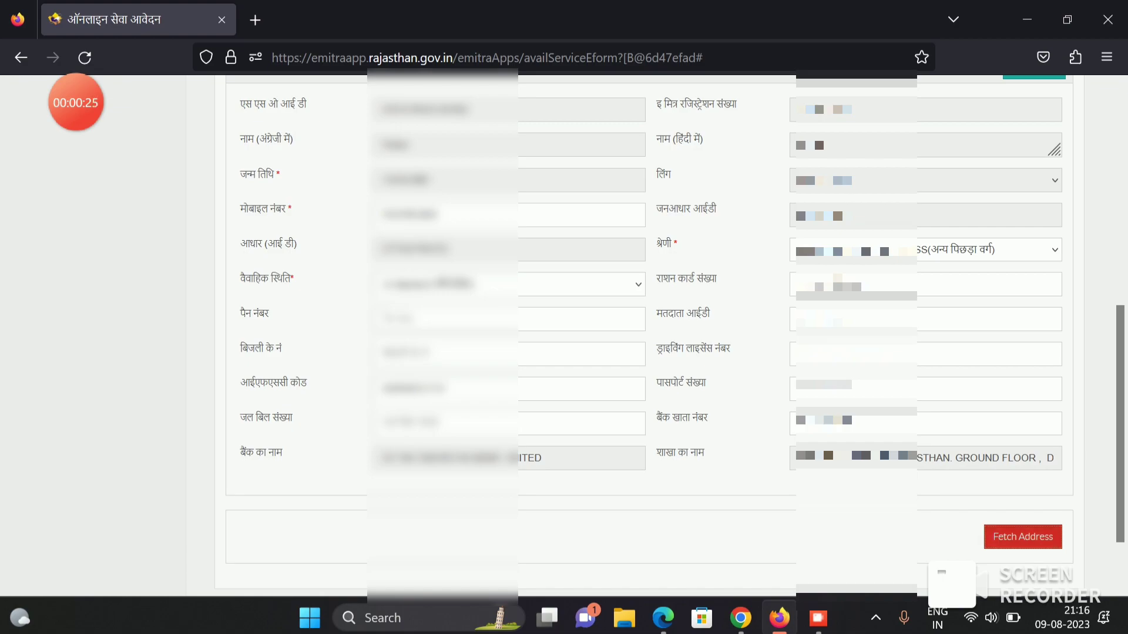
pyautogui.scroll(-4, 646, 352)
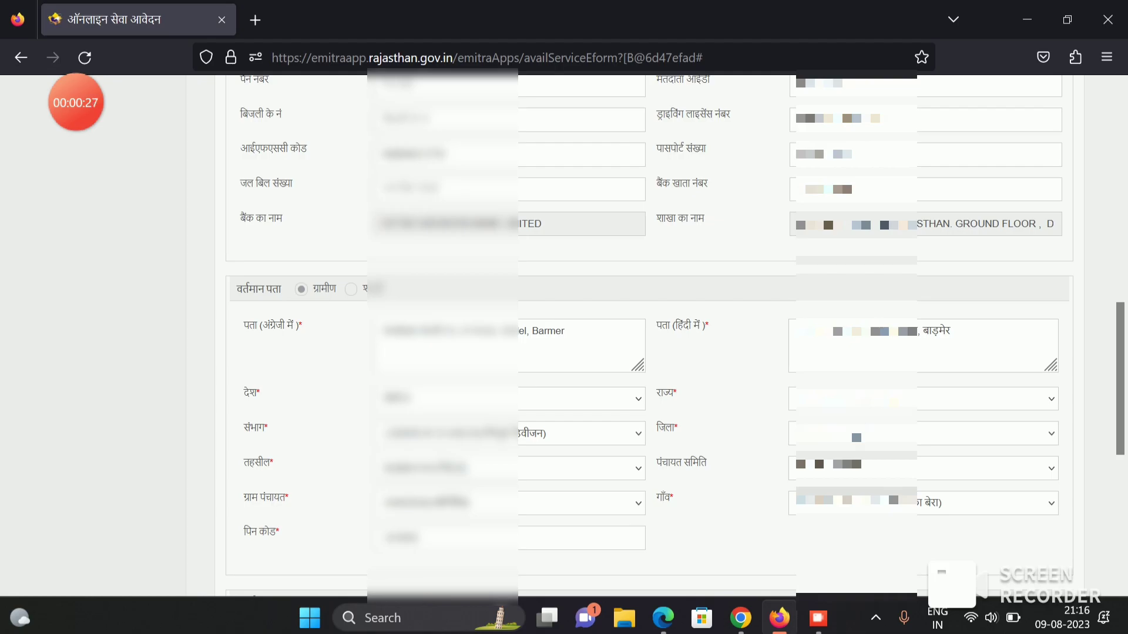
pyautogui.scroll(-3, 608, 333)
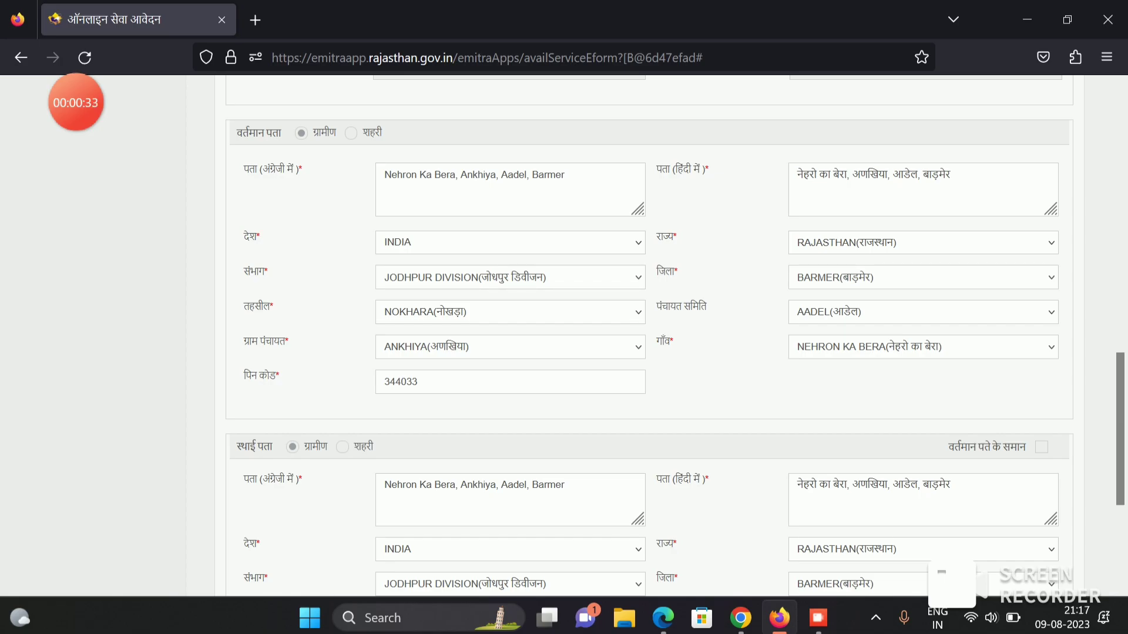
pyautogui.click(1041, 447)
pyautogui.scroll(-3, 675, 335)
pyautogui.moveTo(948, 291); pyautogui.dragTo(1029, 291)
pyautogui.click(1029, 291)
pyautogui.scroll(-2, 646, 335)
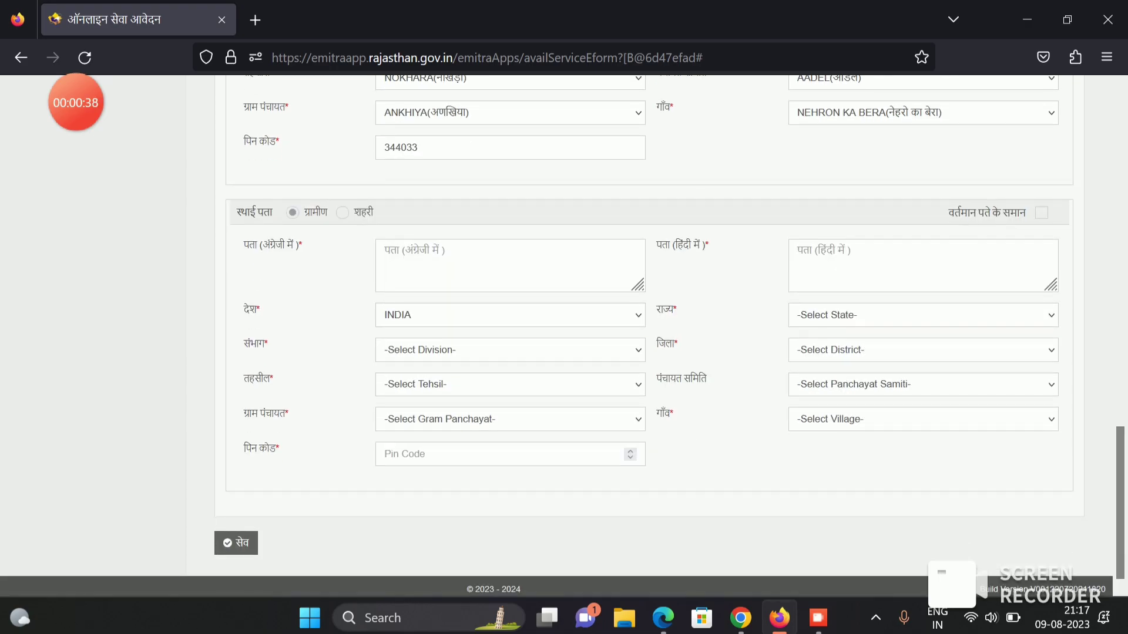
pyautogui.click(1041, 212)
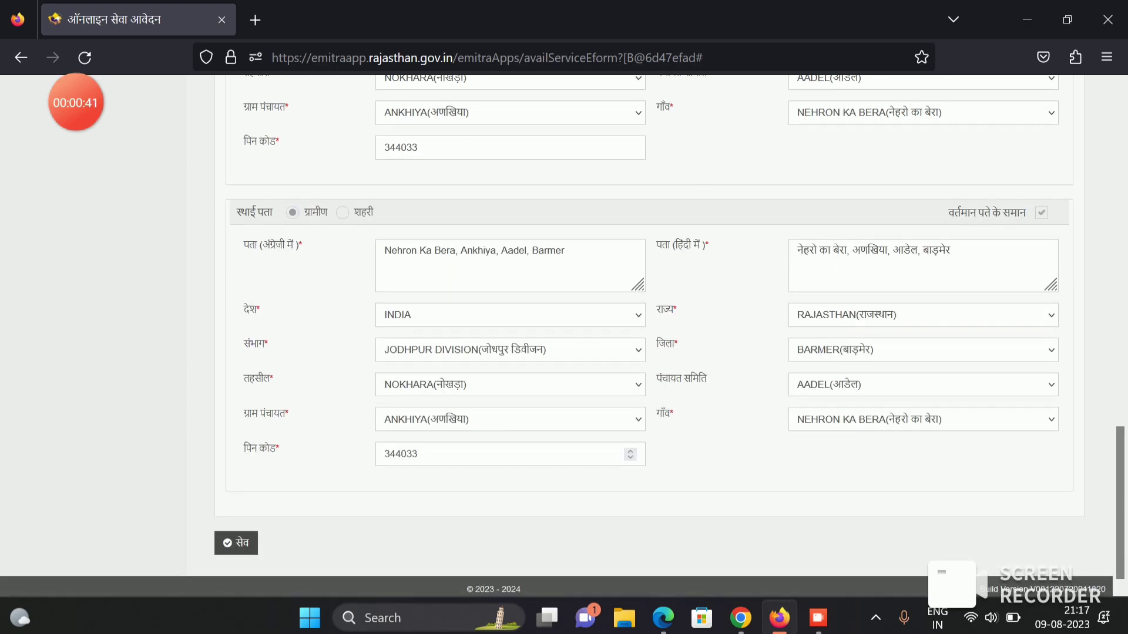
# - Save the application form with the सेव button
pyautogui.click(236, 543)
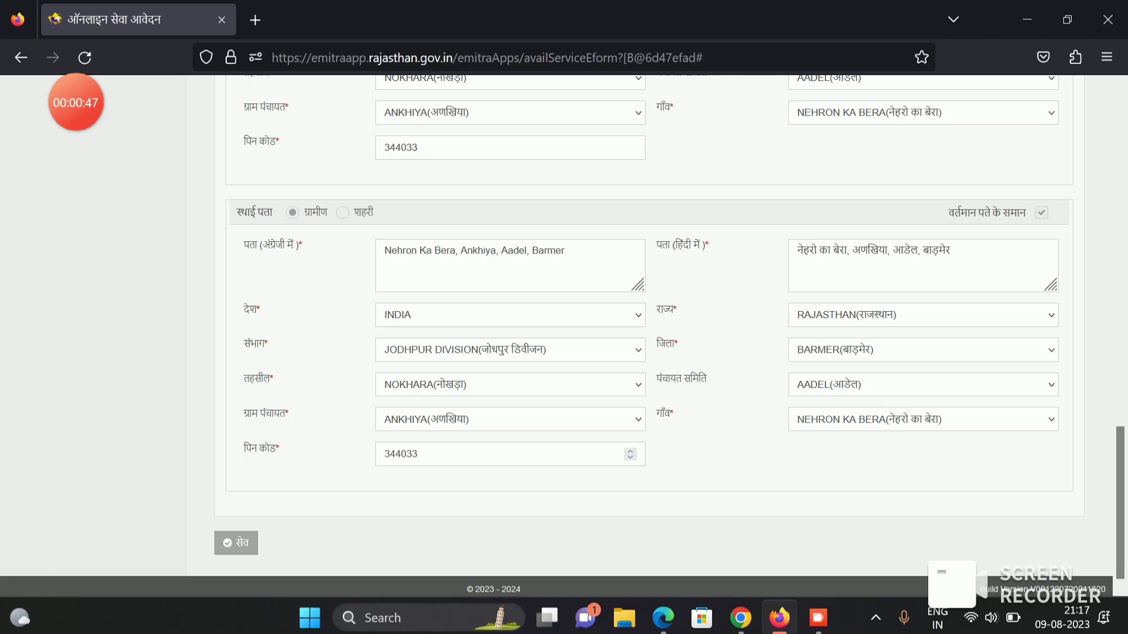
pyautogui.scroll(6, 646, 335)
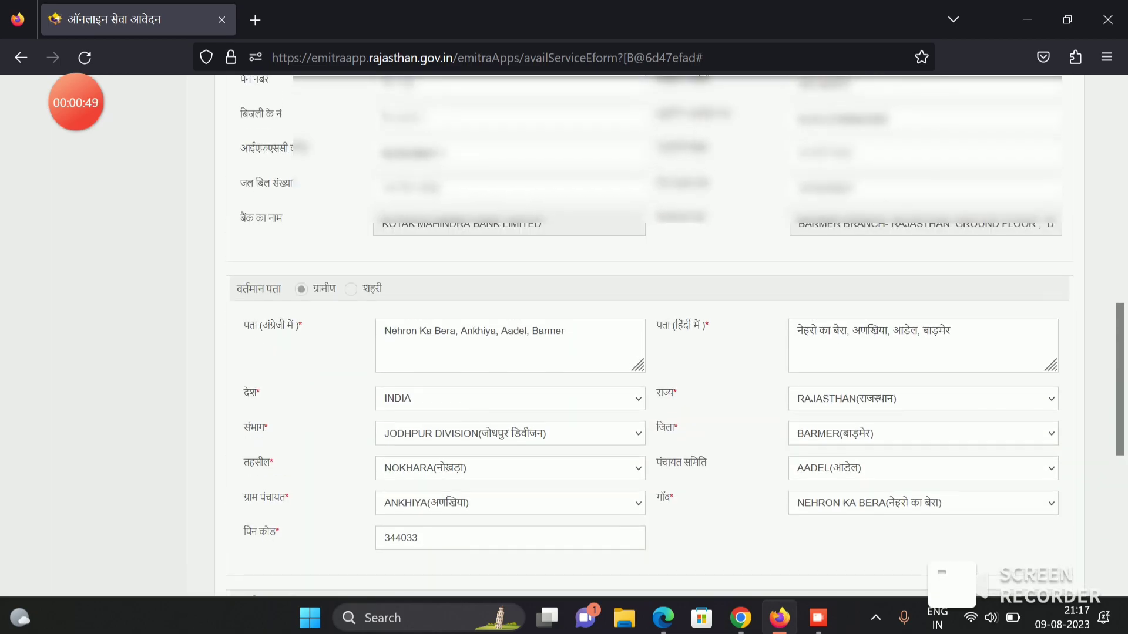
pyautogui.scroll(-6, 646, 334)
pyautogui.moveTo(76, 103)
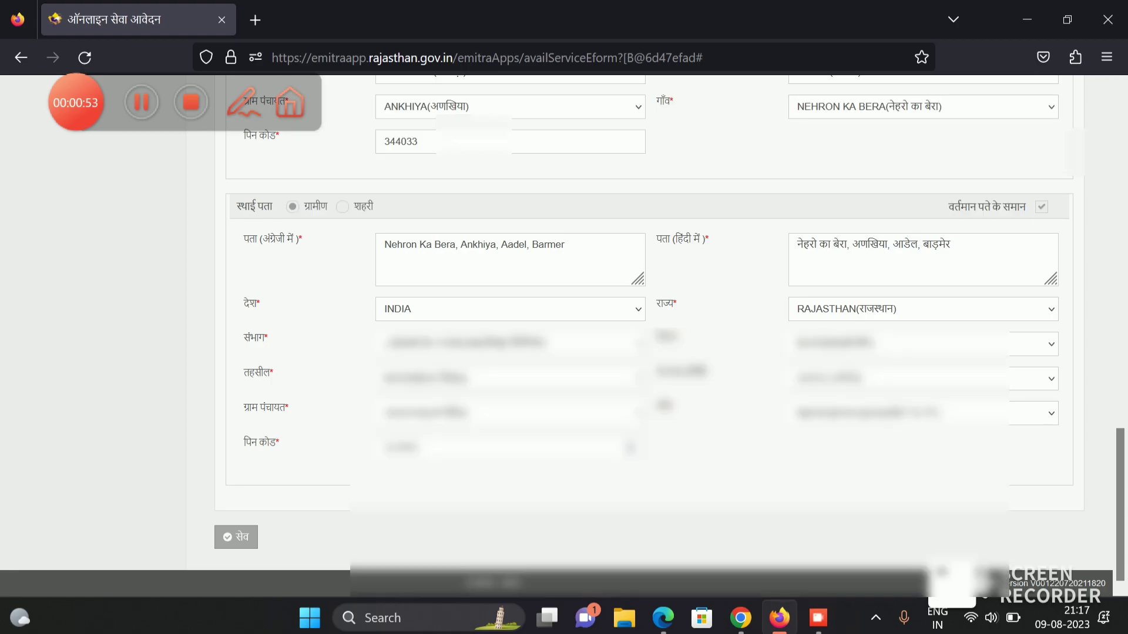
# - Dismiss the already-saved registration notice and continue with अगला to the applicant details page
pyautogui.click(235, 537)
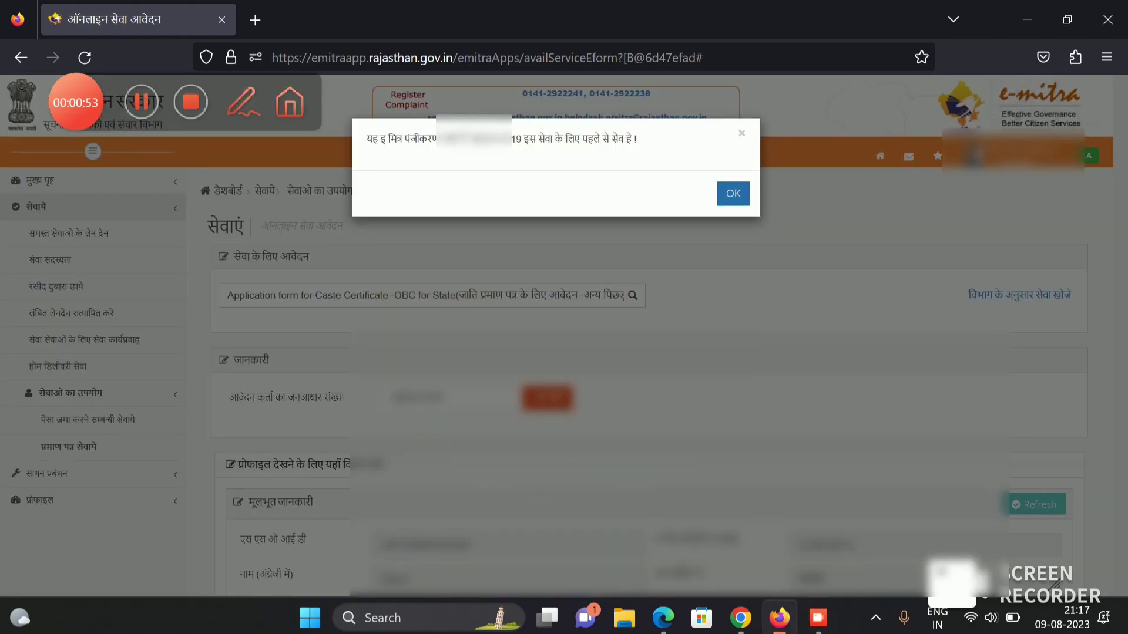
pyautogui.doubleClick(487, 138)
pyautogui.press('Return')
pyautogui.scroll(-20, 564, 334)
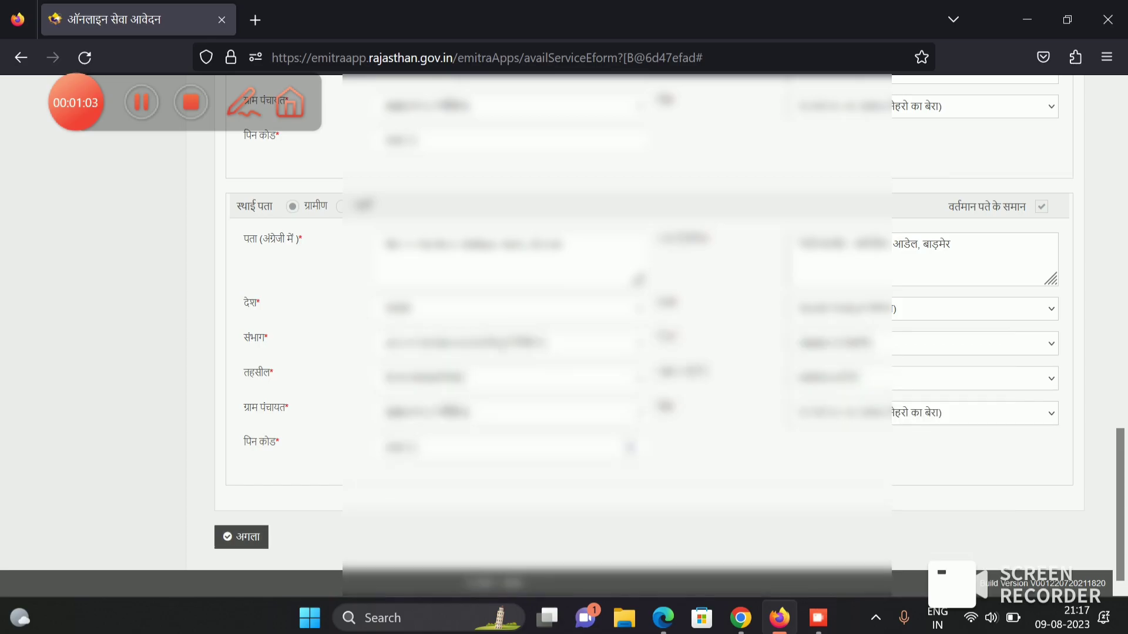
pyautogui.click(242, 537)
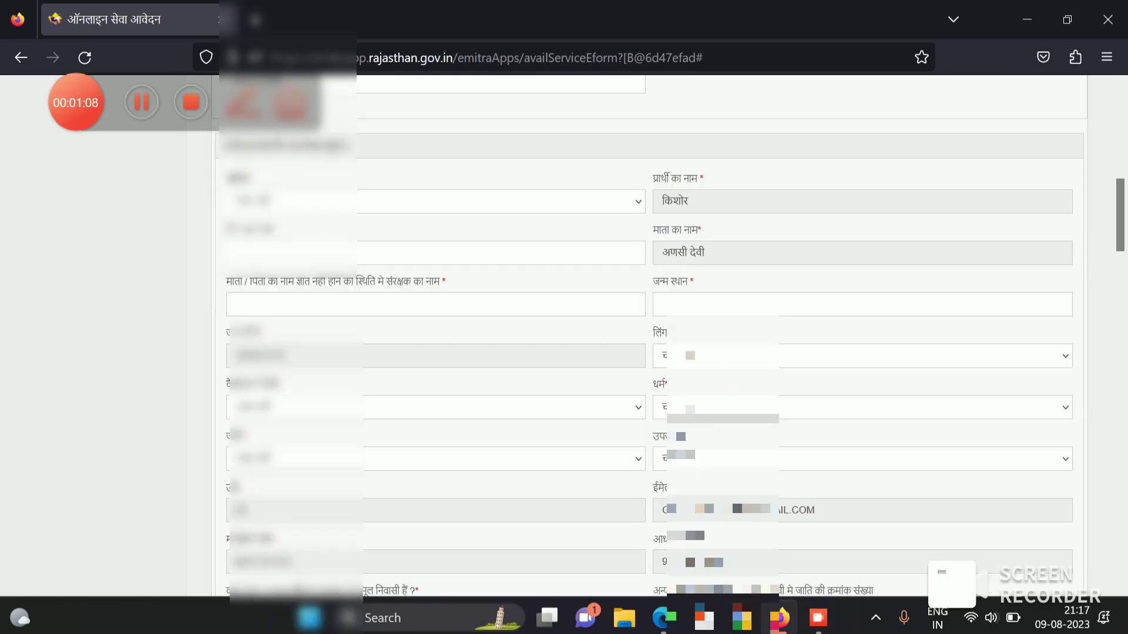
# - Set the applicant's title to श्री
pyautogui.scroll(-3, 646, 353)
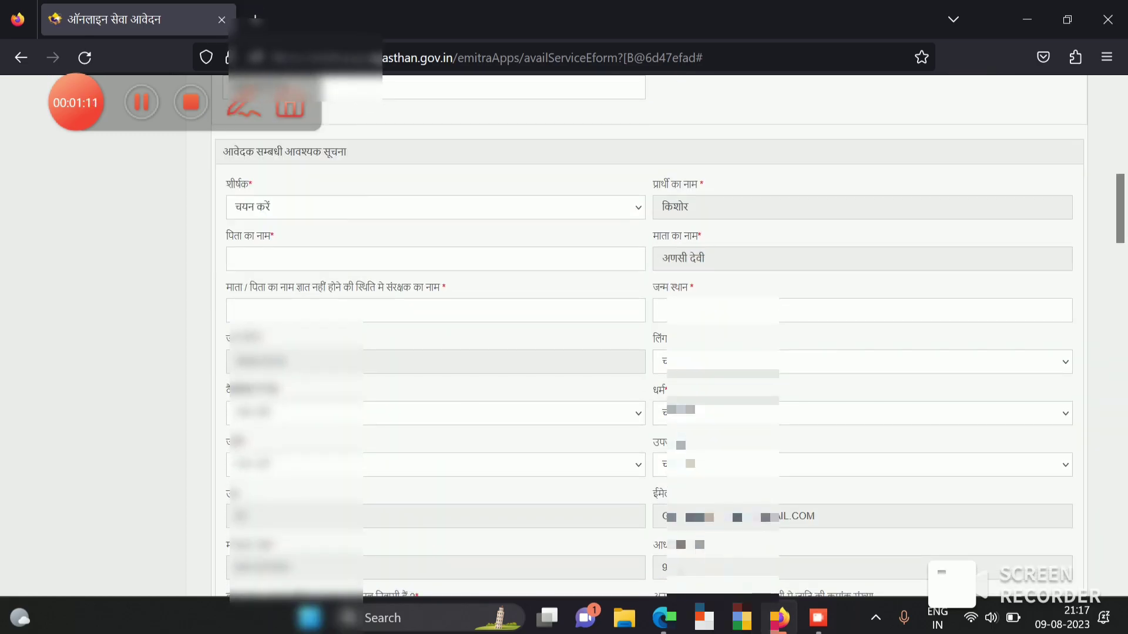
pyautogui.click(434, 207)
pyautogui.press('Down')
pyautogui.press('Return')
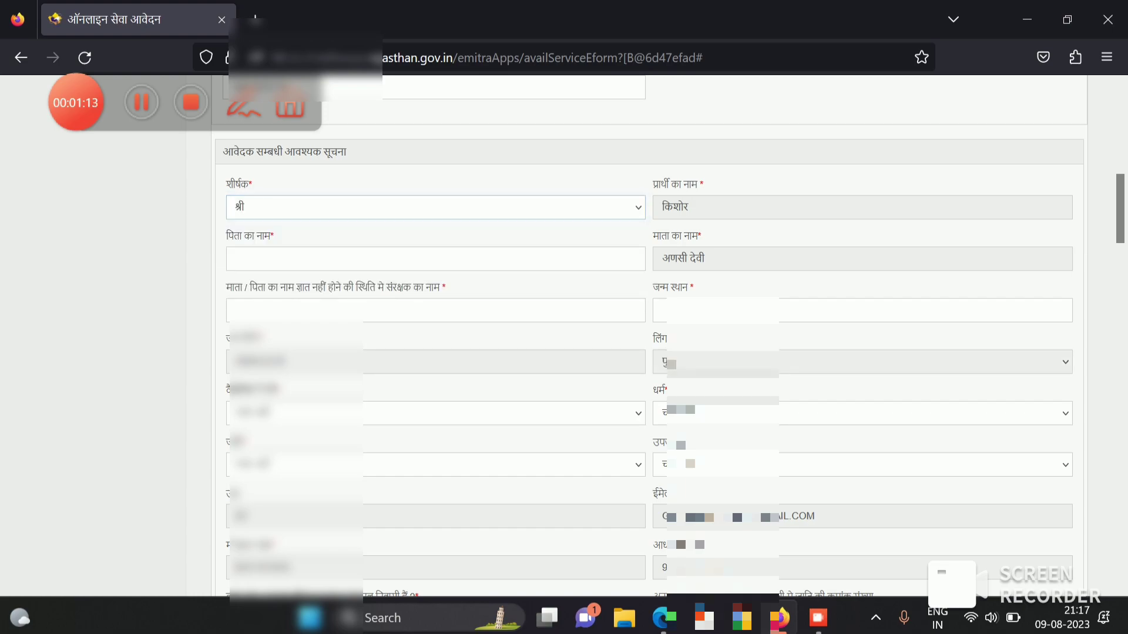
pyautogui.scroll(-2, 646, 353)
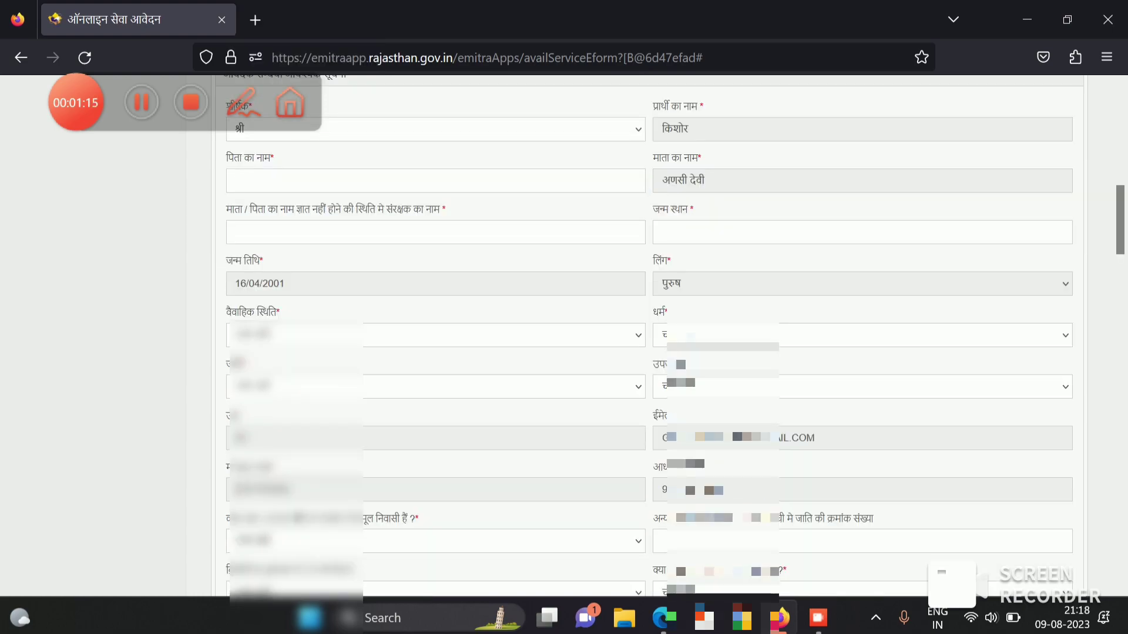
pyautogui.click(435, 180)
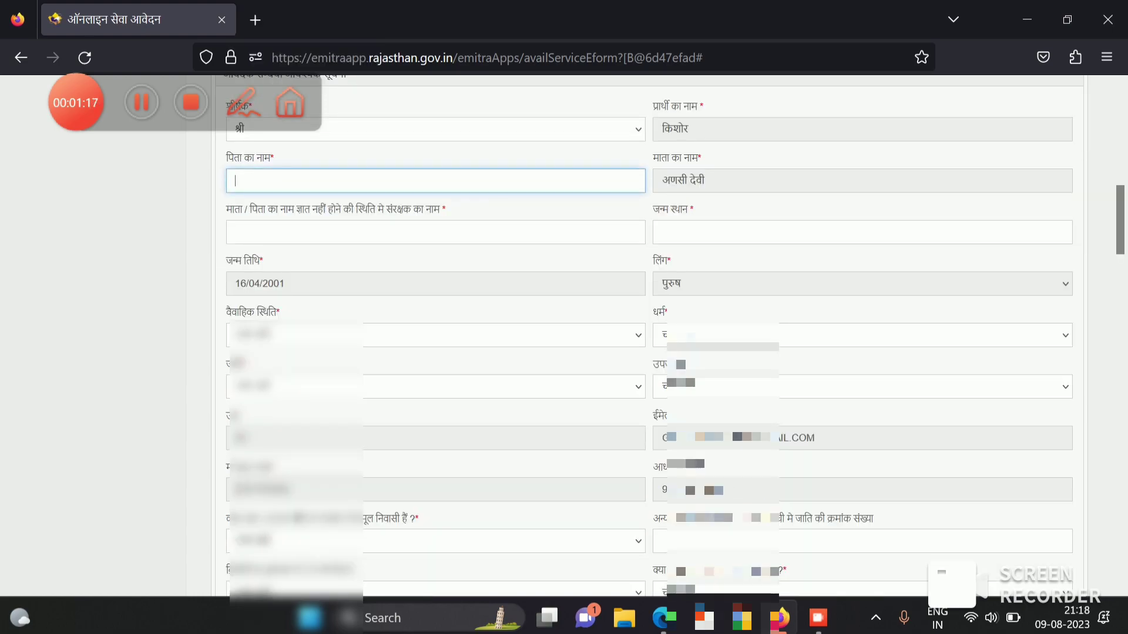
pyautogui.click(862, 232)
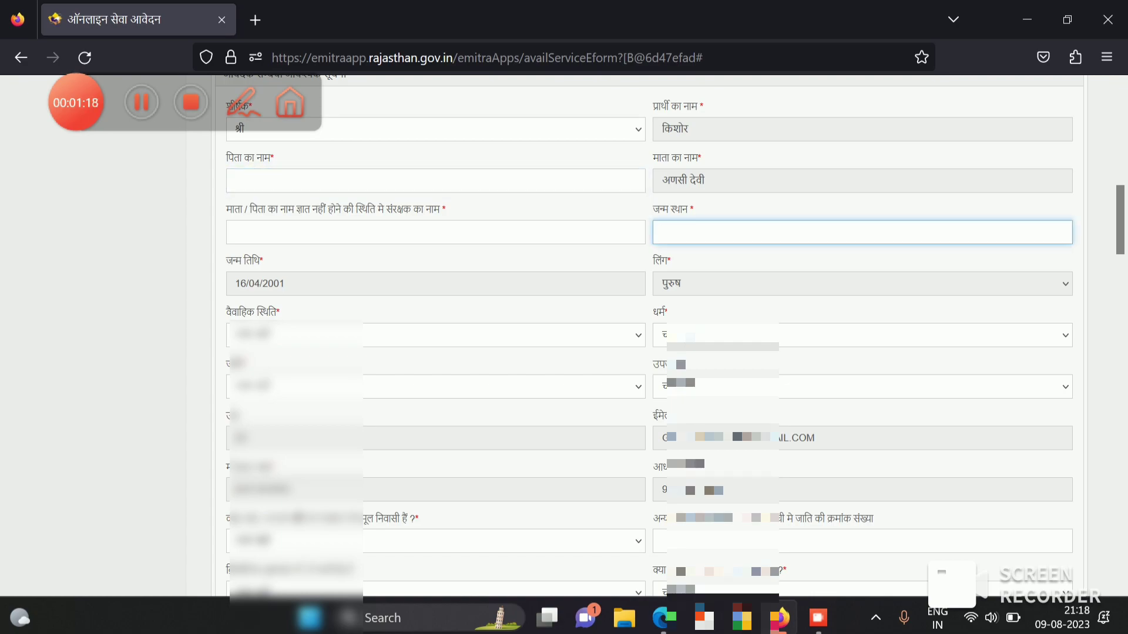
pyautogui.click(435, 232)
pyautogui.scroll(-2, 669, 335)
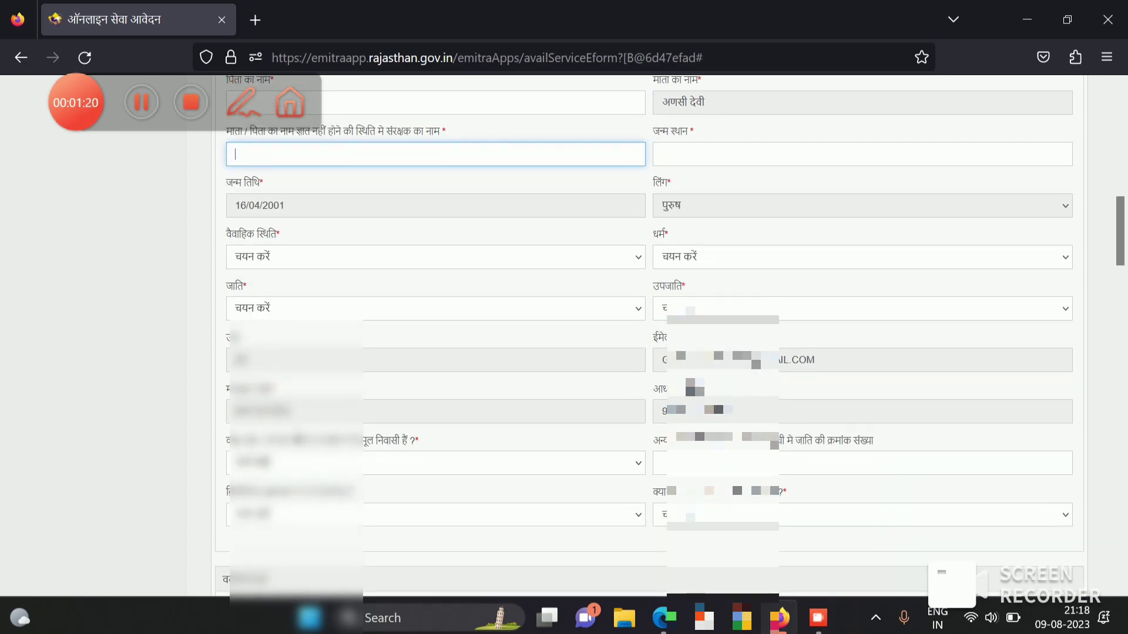
# - Set marital status to अविवाहित and religion to HINDU
pyautogui.click(435, 256)
pyautogui.click(294, 323)
pyautogui.click(862, 257)
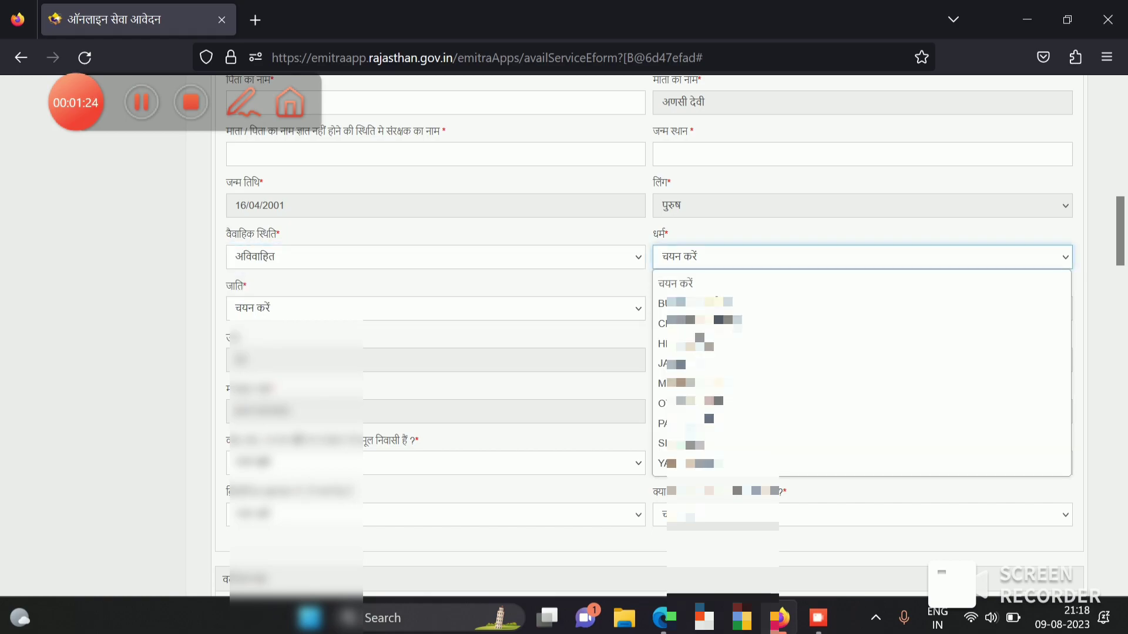
pyautogui.click(862, 343)
# - Choose caste OTHER BACKWARD CLASS with subcaste 28 JAT
pyautogui.click(435, 308)
pyautogui.click(435, 355)
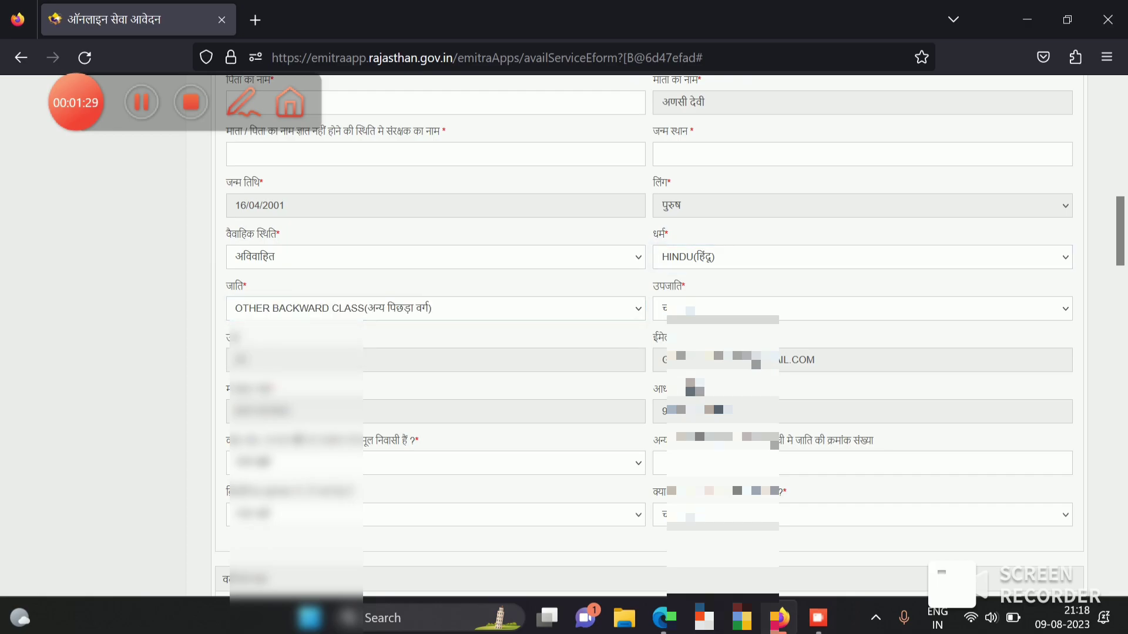
pyautogui.click(862, 308)
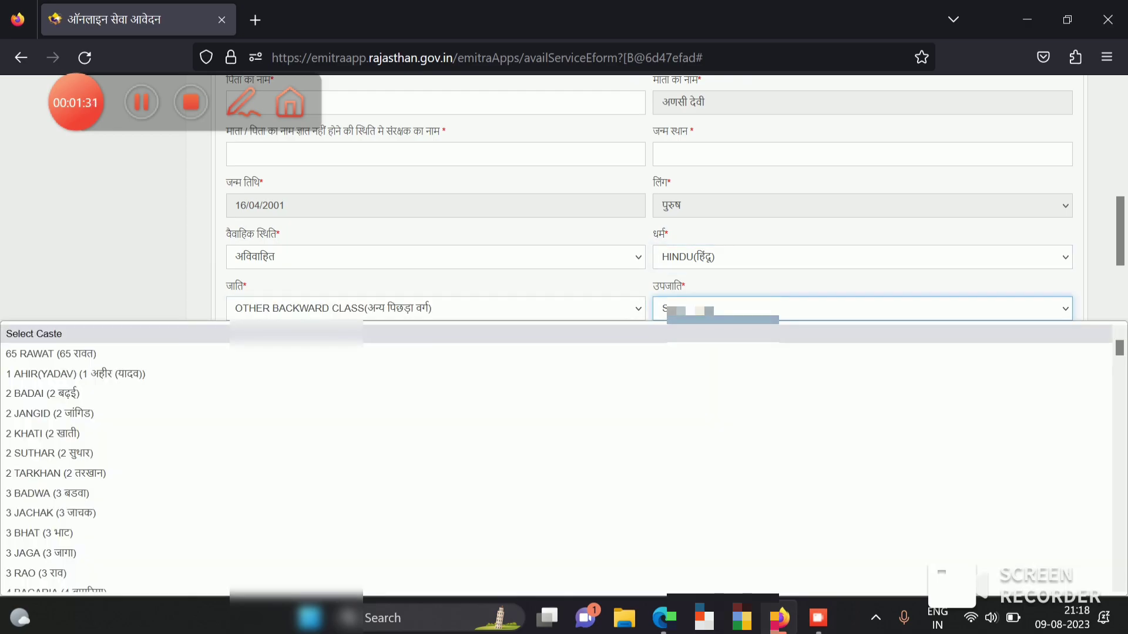
pyautogui.scroll(-15, 294, 499)
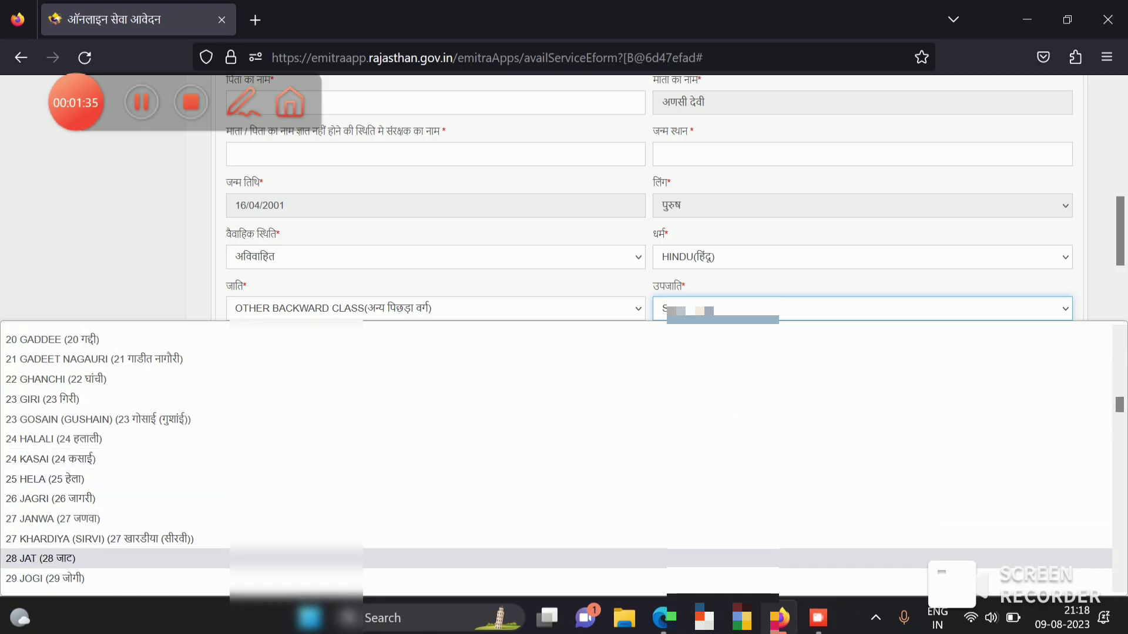
pyautogui.click(40, 558)
# - Answer हां for the family being native residents and enter OBC list serial number 28
pyautogui.scroll(-1, 40, 558)
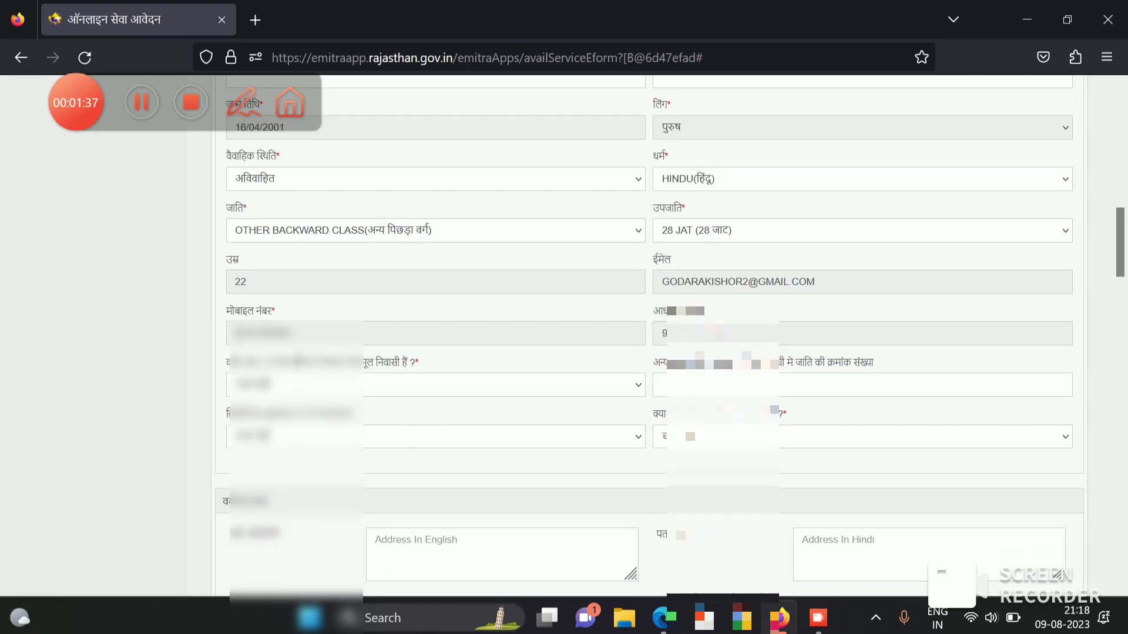
pyautogui.scroll(-1, 435, 352)
pyautogui.click(435, 307)
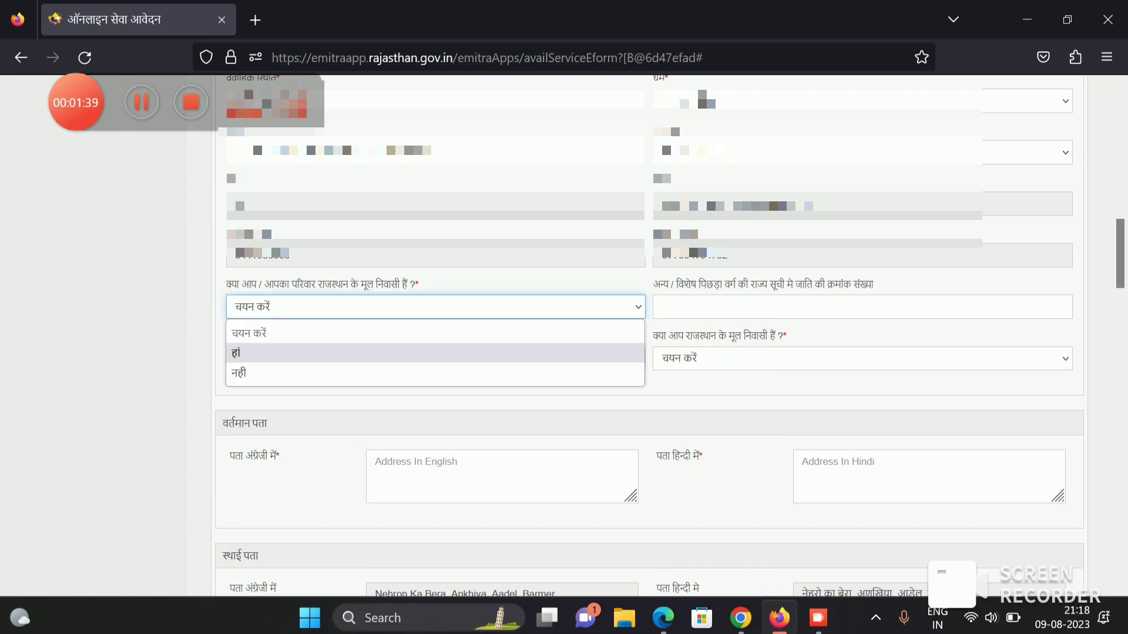
pyautogui.click(236, 353)
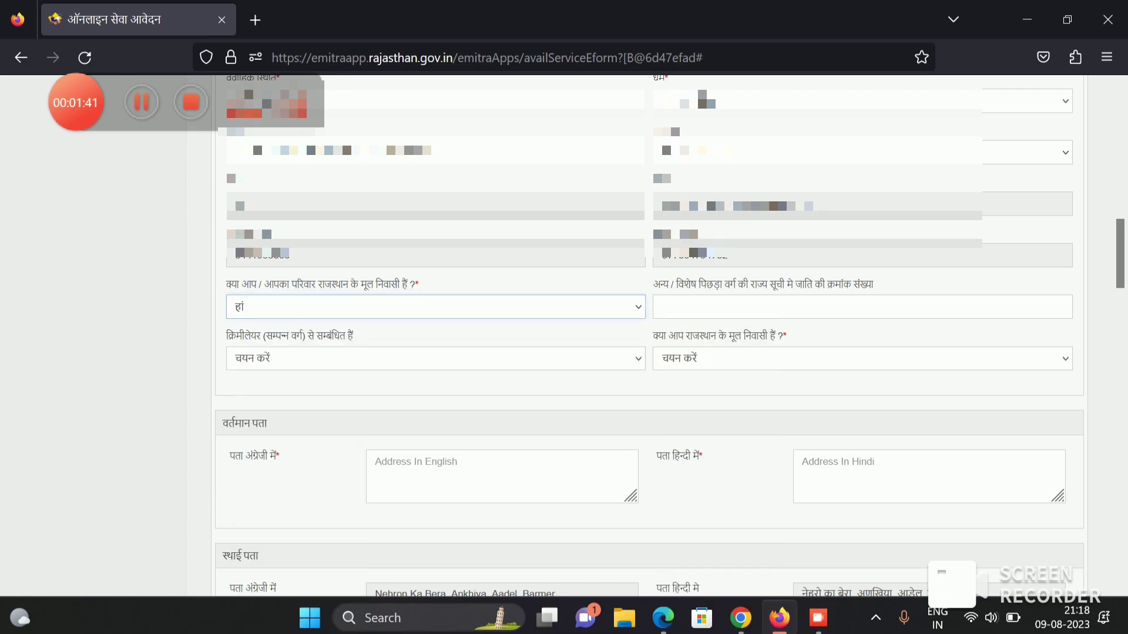
pyautogui.moveTo(230, 284); pyautogui.dragTo(415, 283)
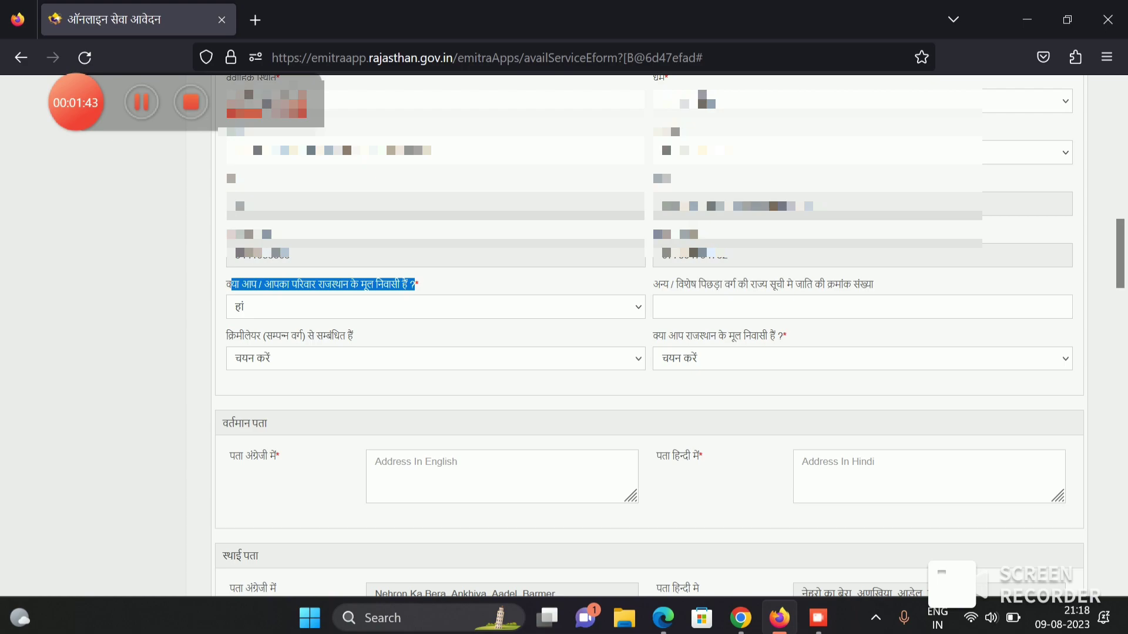
pyautogui.click(415, 283)
pyautogui.click(764, 307)
pyautogui.moveTo(690, 284); pyautogui.dragTo(874, 284)
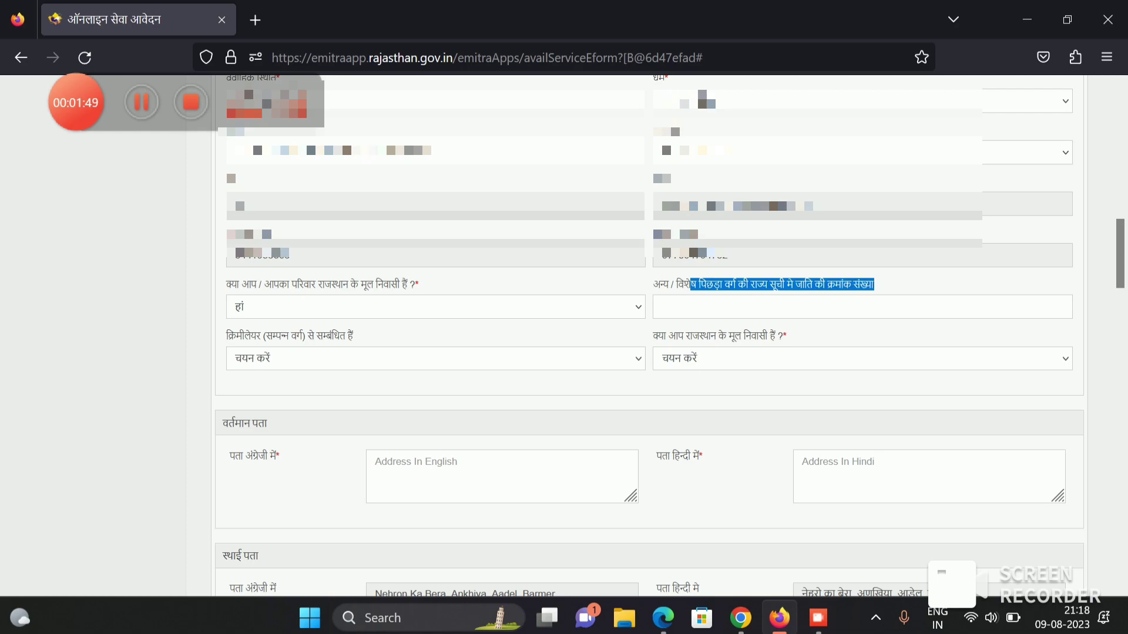
pyautogui.click(763, 306)
pyautogui.write('28')
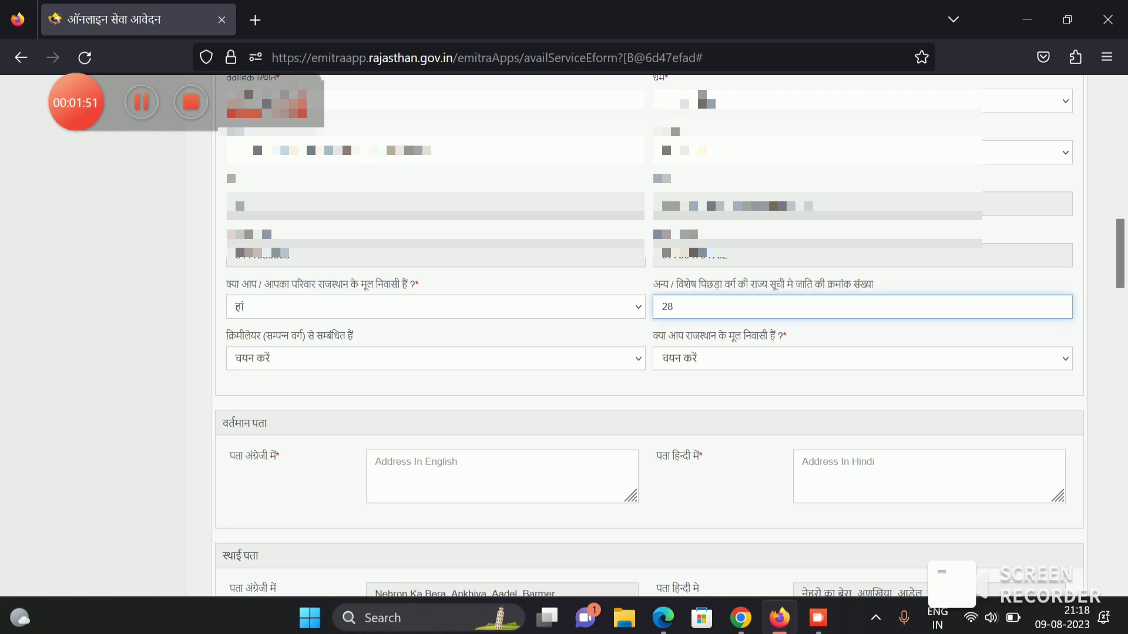
# - Set creamy layer to नही and Rajasthan native resident to हां
pyautogui.click(435, 358)
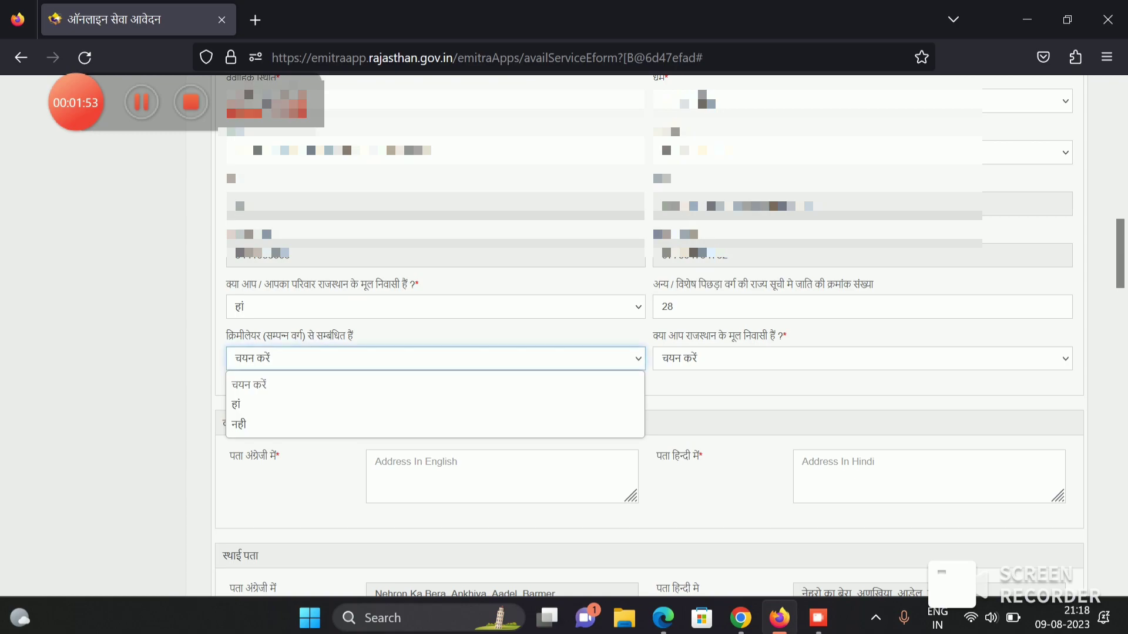
pyautogui.press('Return')
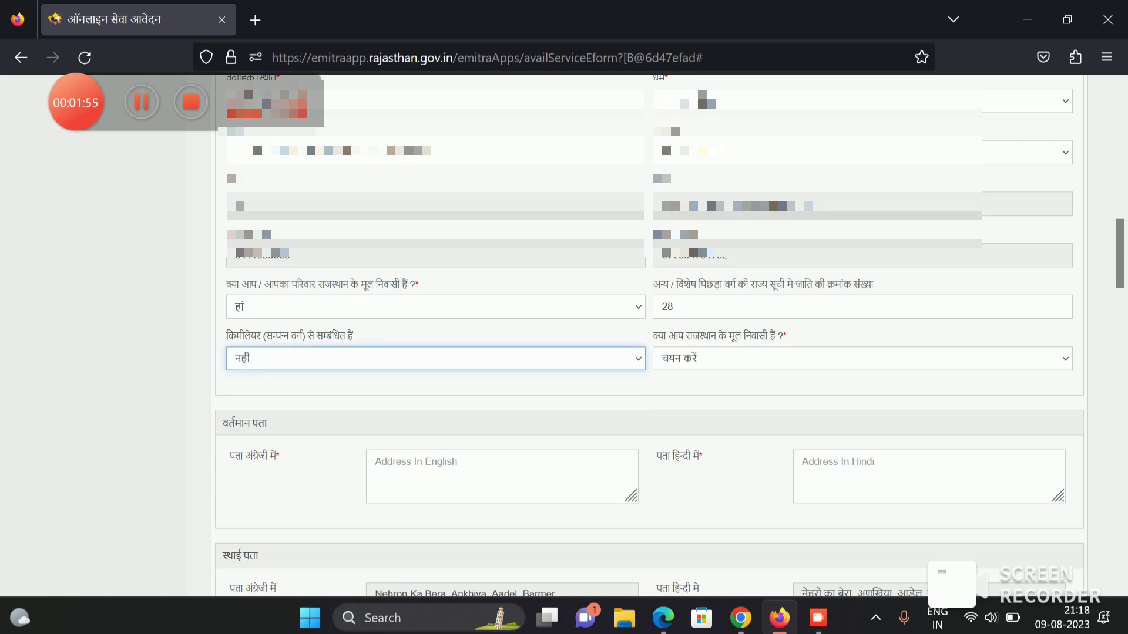
pyautogui.press('Tab')
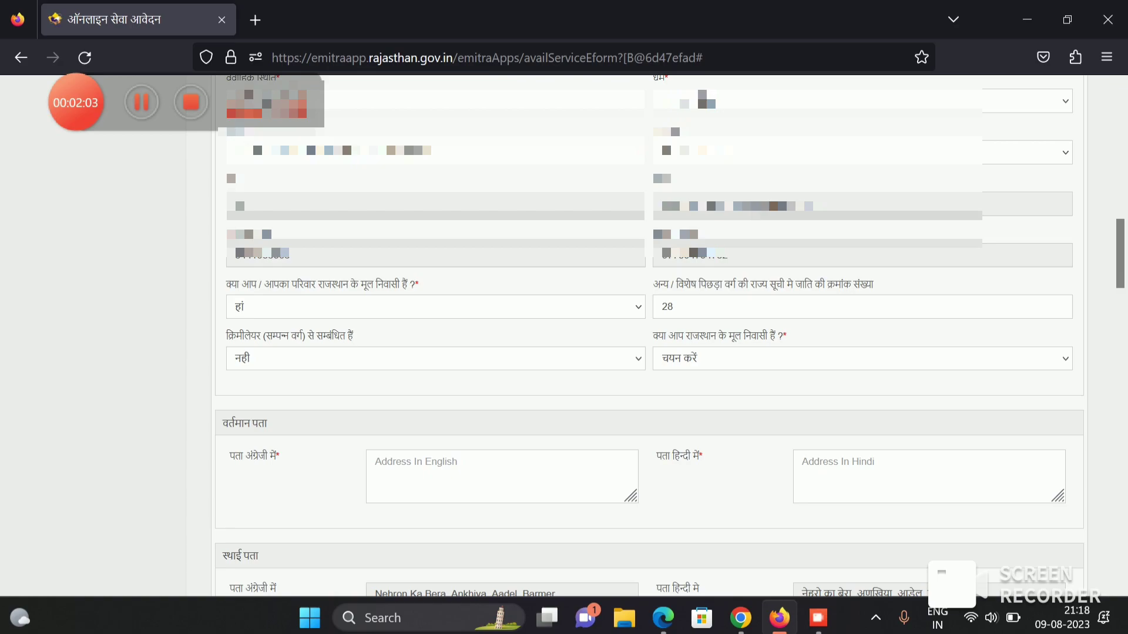
pyautogui.click(862, 358)
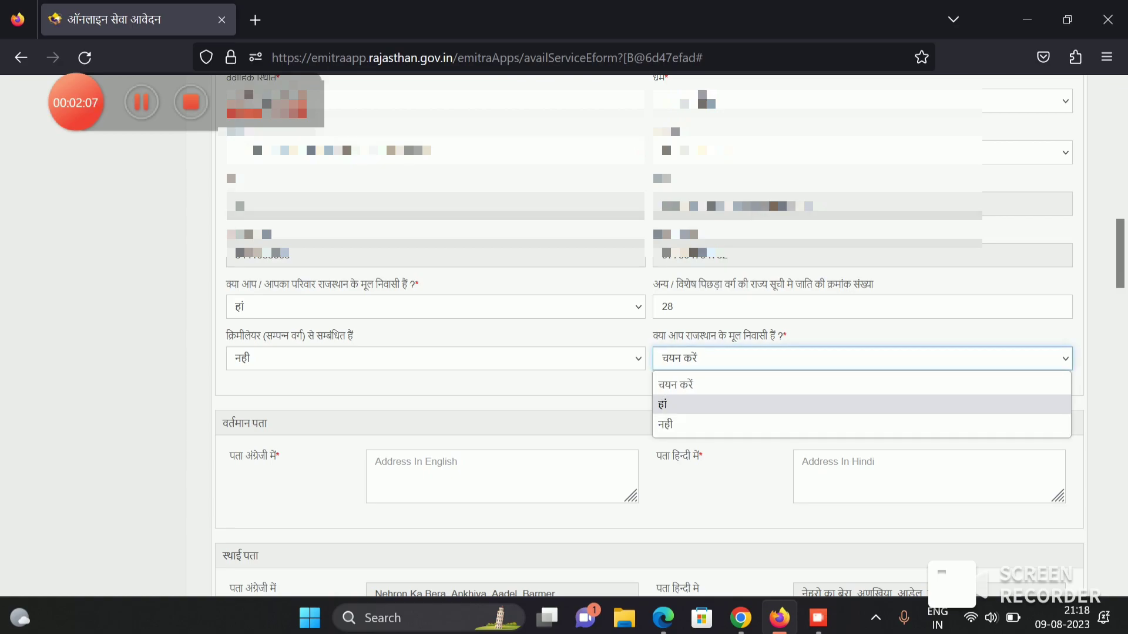
pyautogui.moveTo(658, 335); pyautogui.dragTo(782, 336)
pyautogui.click(862, 358)
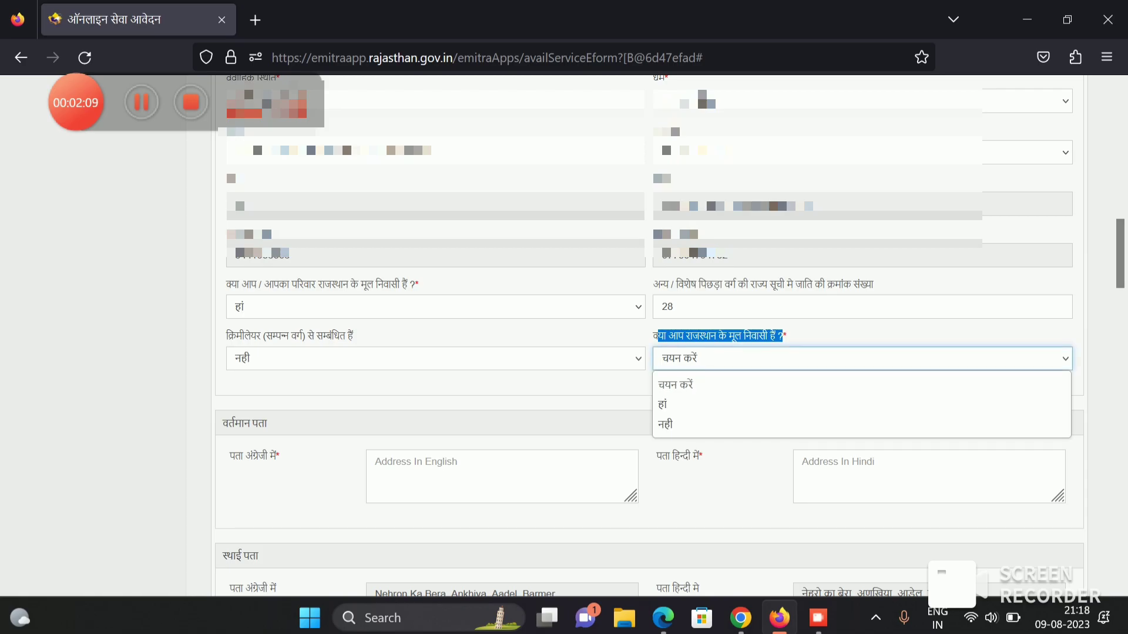
pyautogui.click(764, 403)
# - Copy the English and Hindi permanent address into the empty current-address boxes
pyautogui.scroll(-1, 861, 352)
pyautogui.scroll(-5, 649, 335)
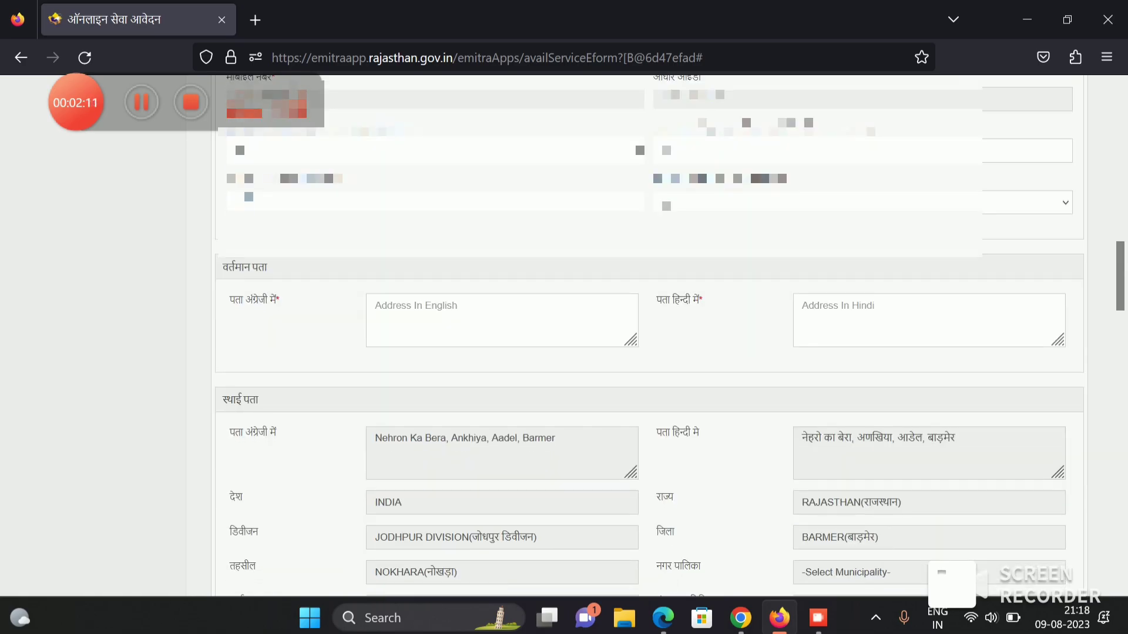
pyautogui.moveTo(375, 282); pyautogui.dragTo(555, 282)
pyautogui.hotkey('ctrl', 'c')
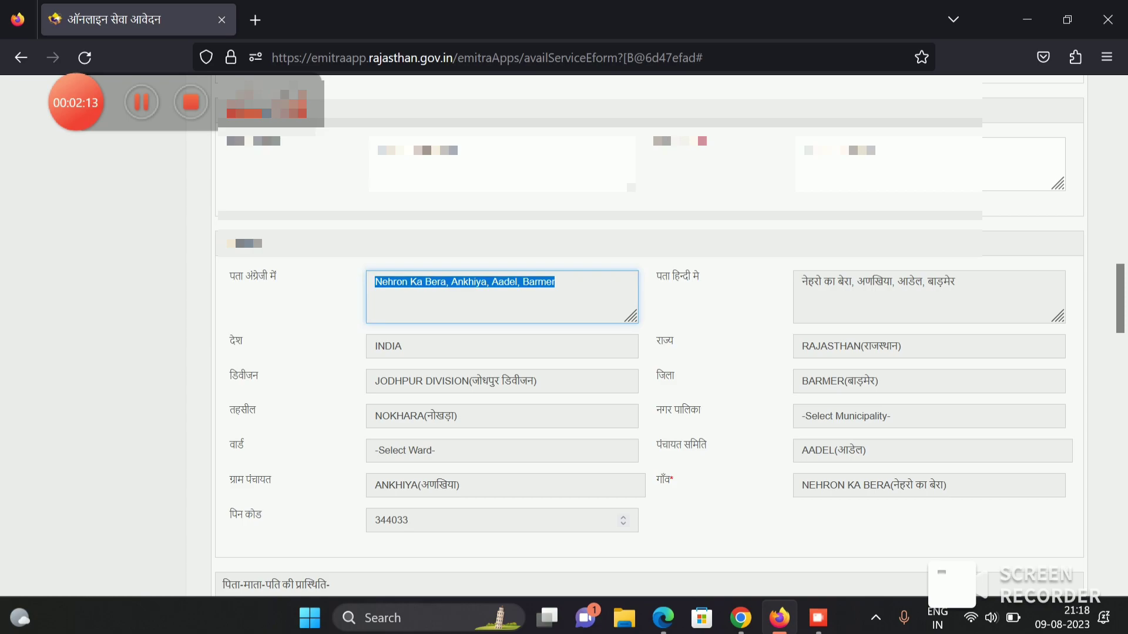
pyautogui.click(502, 164)
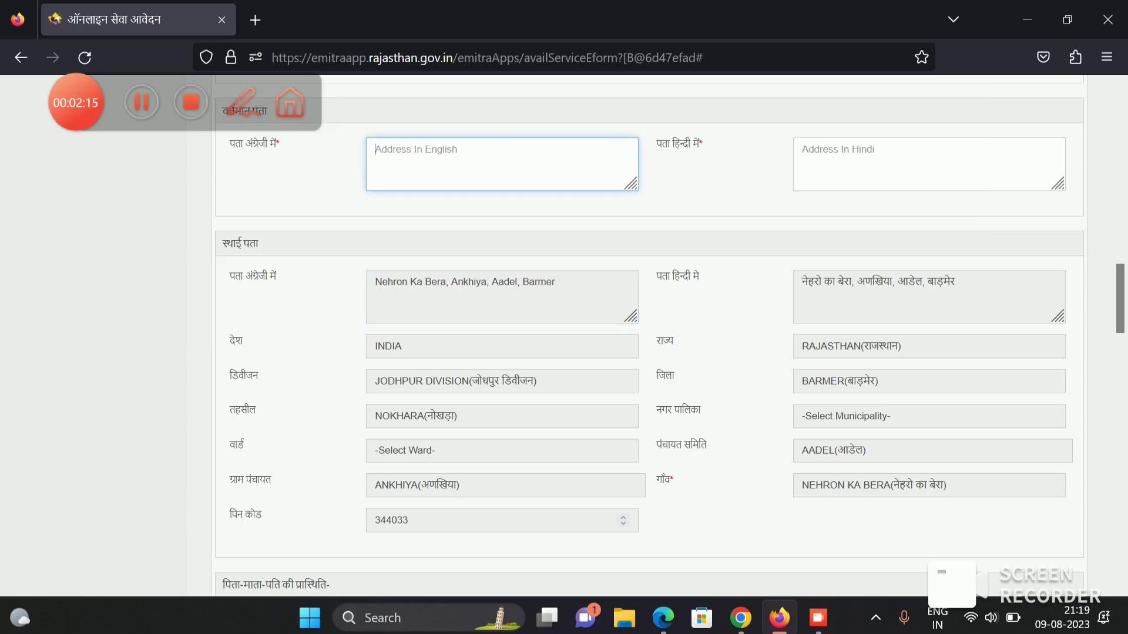
pyautogui.hotkey('ctrl', 'v')
pyautogui.moveTo(802, 282); pyautogui.dragTo(955, 282)
pyautogui.hotkey('ctrl', 'c')
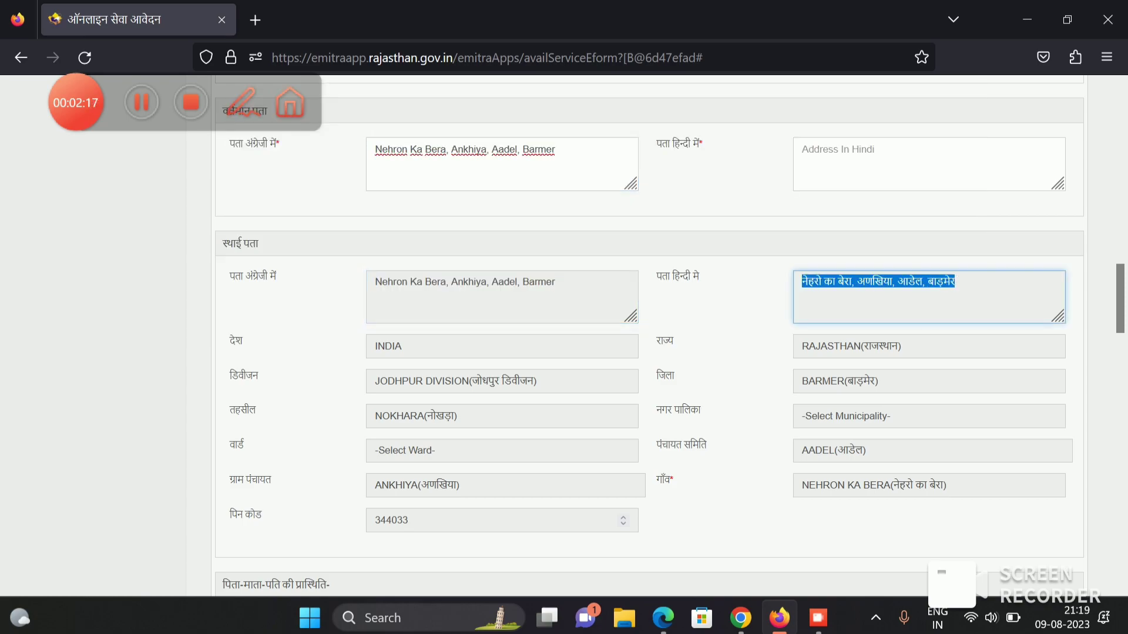
pyautogui.click(928, 164)
pyautogui.hotkey('ctrl', 'v')
# - Move past the parent name fields down to the annual income section
pyautogui.scroll(-4, 646, 352)
pyautogui.scroll(-3, 646, 352)
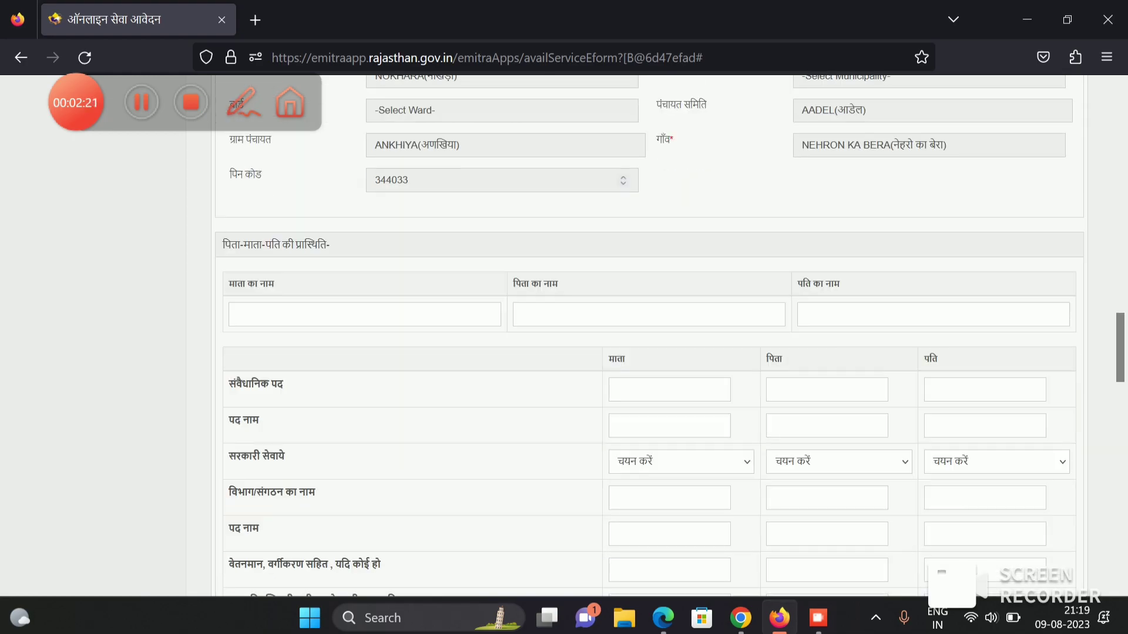
pyautogui.click(238, 264)
pyautogui.press('Tab')
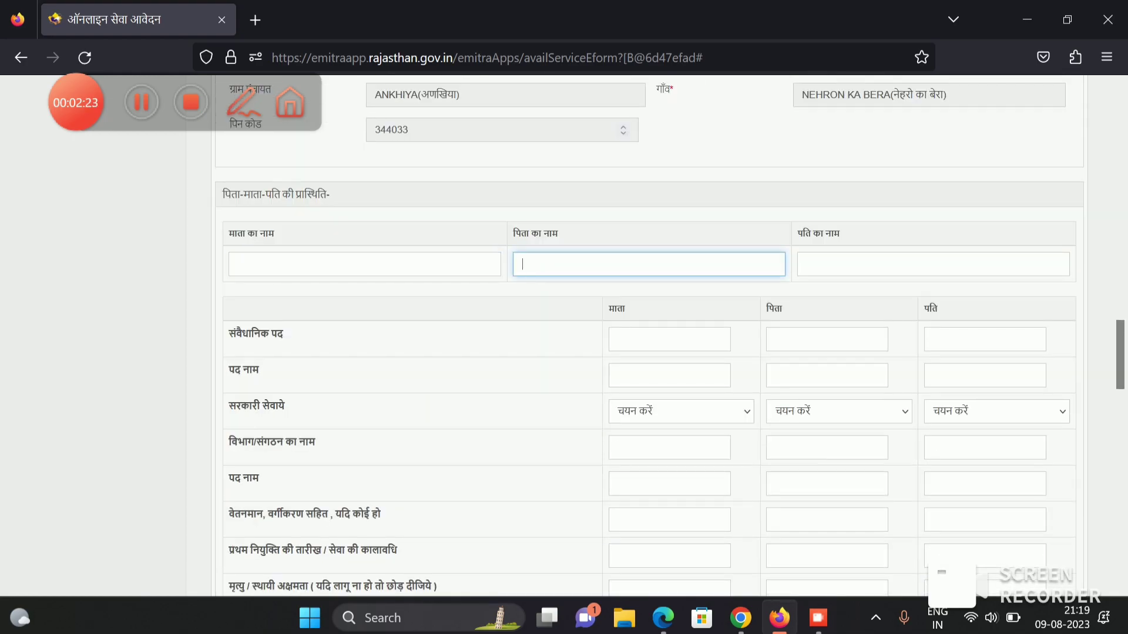
pyautogui.press('Tab')
pyautogui.scroll(-5, 646, 352)
pyautogui.scroll(-3, 646, 352)
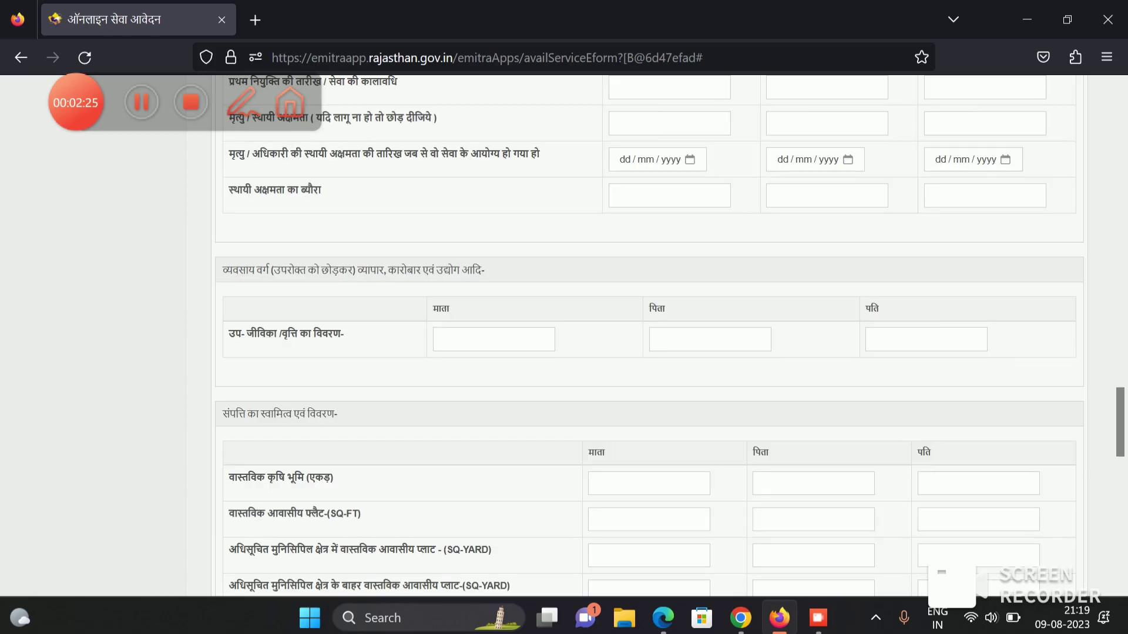
pyautogui.scroll(-8, 646, 353)
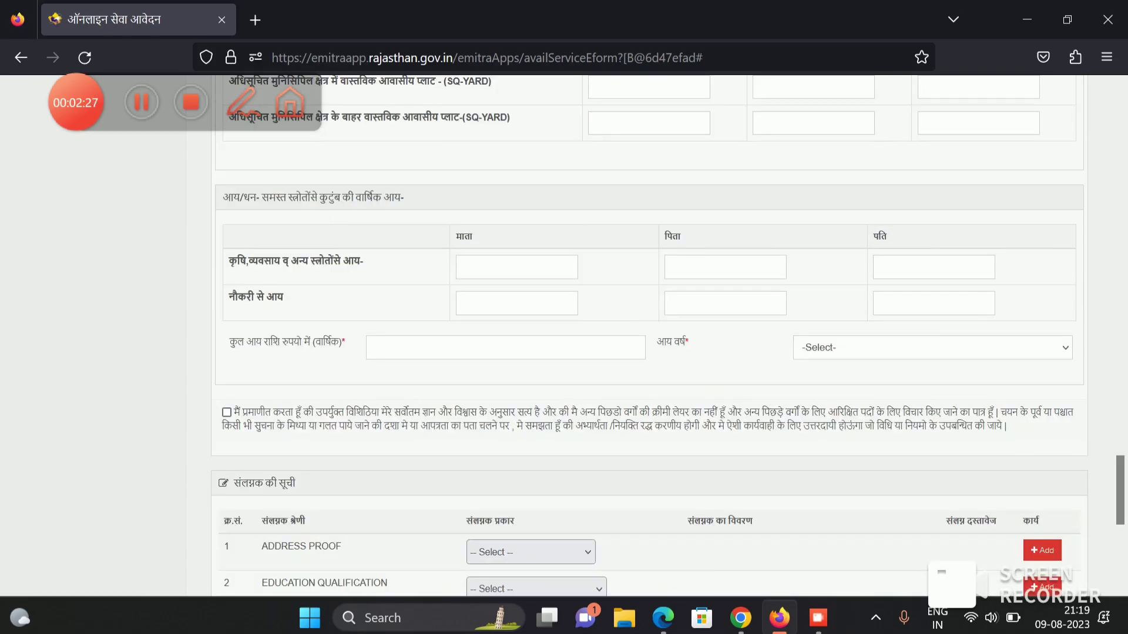
pyautogui.scroll(-1, 646, 352)
# - Enter total annual family income 120000 for income year 2022-23
pyautogui.click(505, 269)
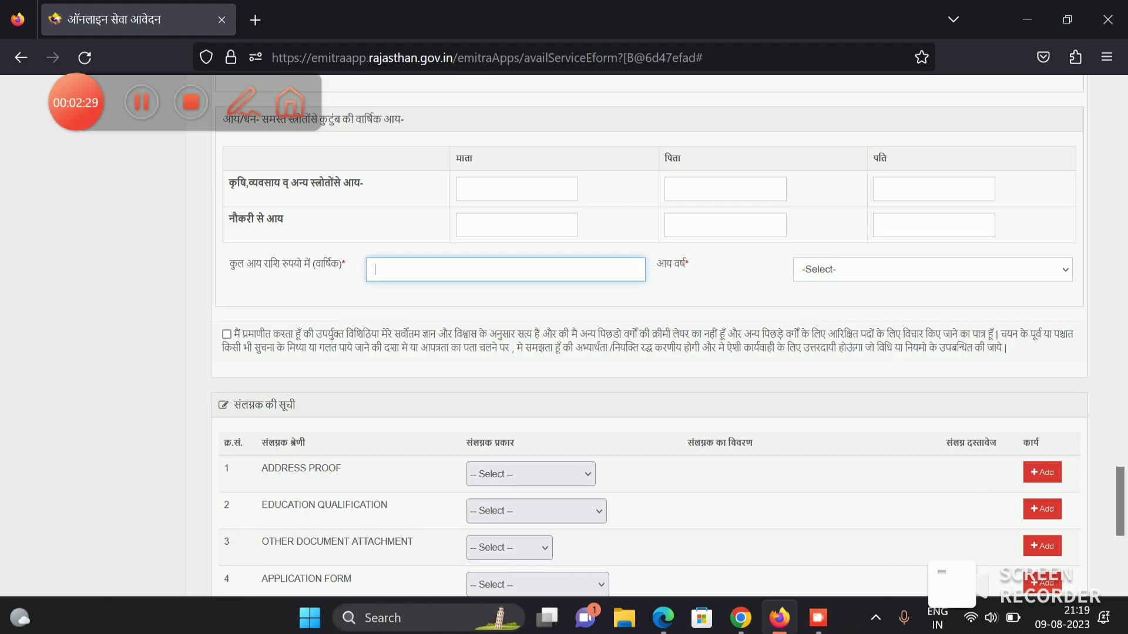
pyautogui.write('120000')
pyautogui.click(932, 269)
pyautogui.click(834, 350)
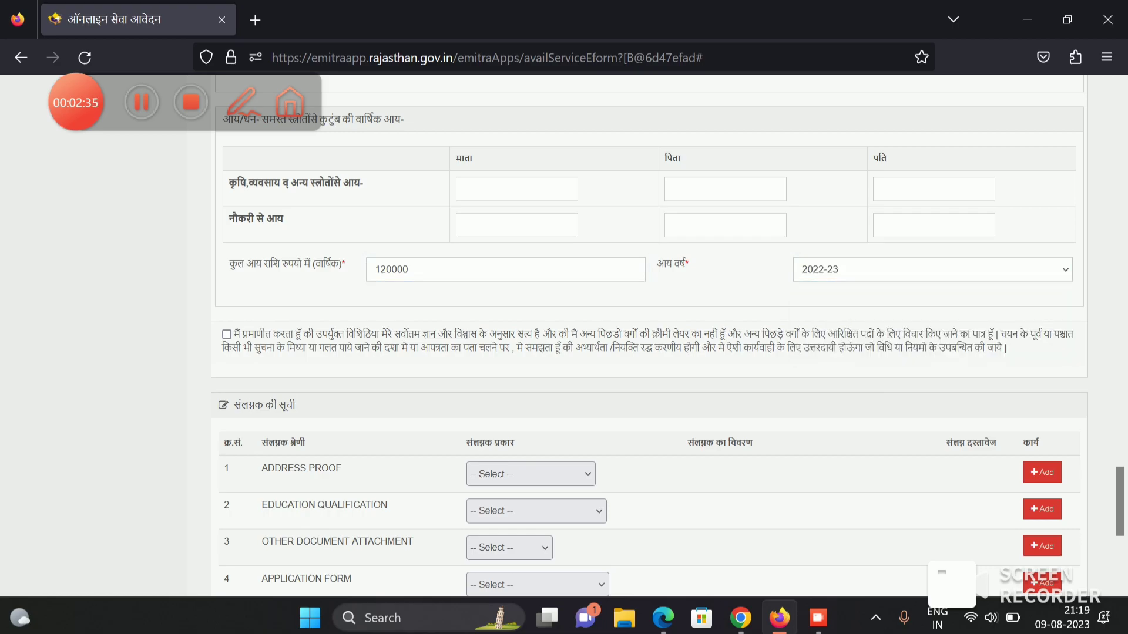
pyautogui.scroll(-2, 646, 329)
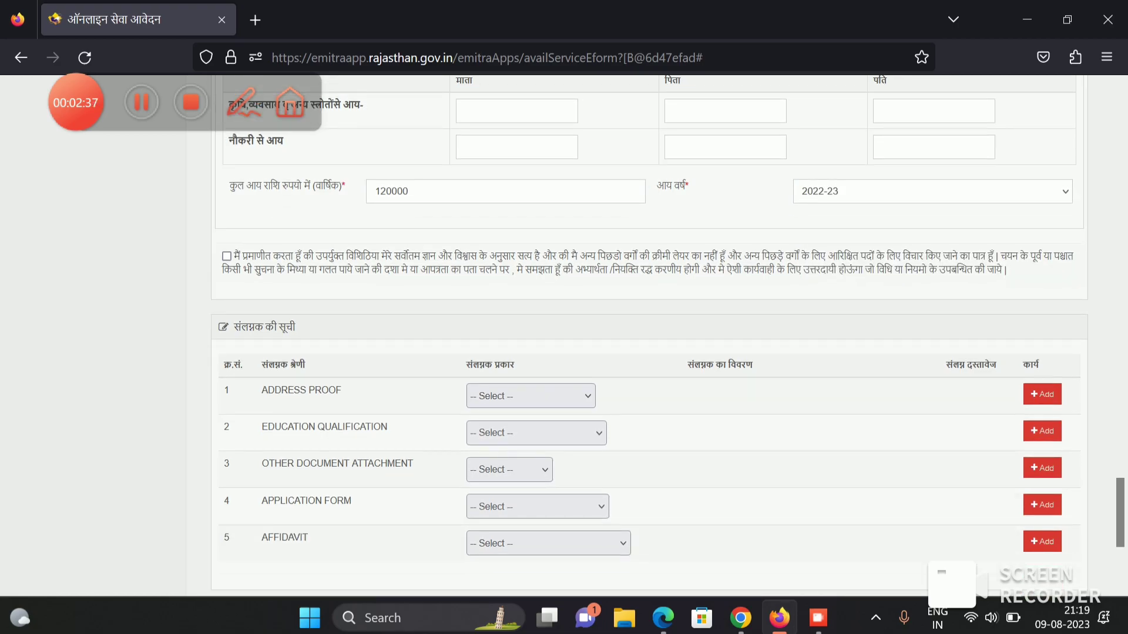
# - Tick the applicant's non-creamy-layer declaration checkbox
pyautogui.click(243, 100)
pyautogui.moveTo(197, 234)
pyautogui.mouseDown()
pyautogui.moveTo(224, 268)
pyautogui.moveTo(288, 233)
pyautogui.mouseUp()
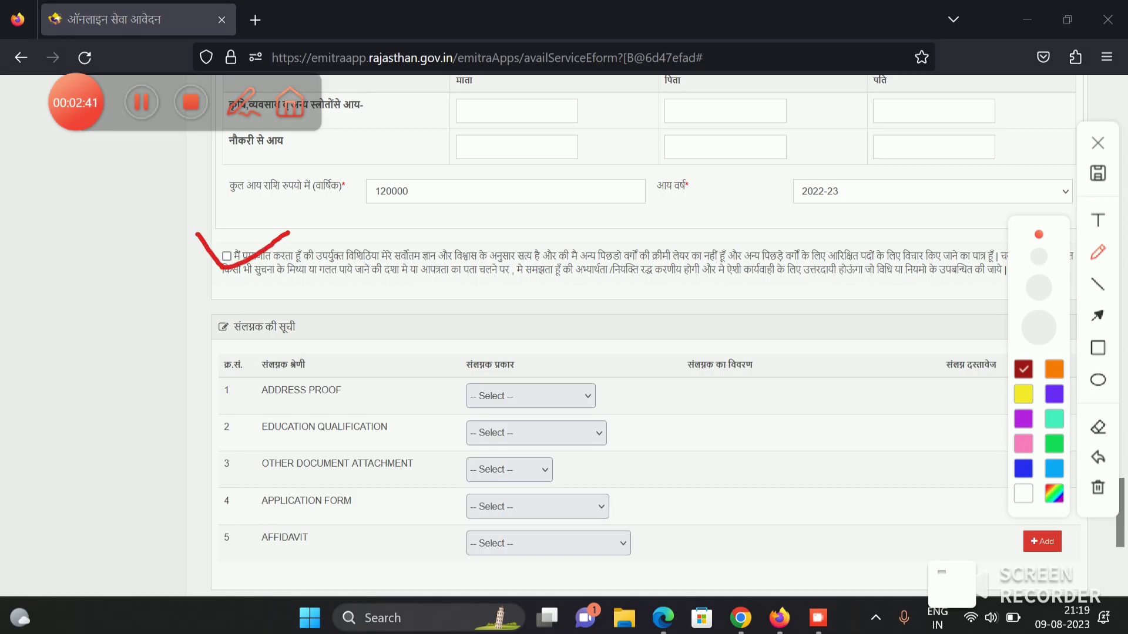
pyautogui.click(1098, 143)
pyautogui.click(226, 256)
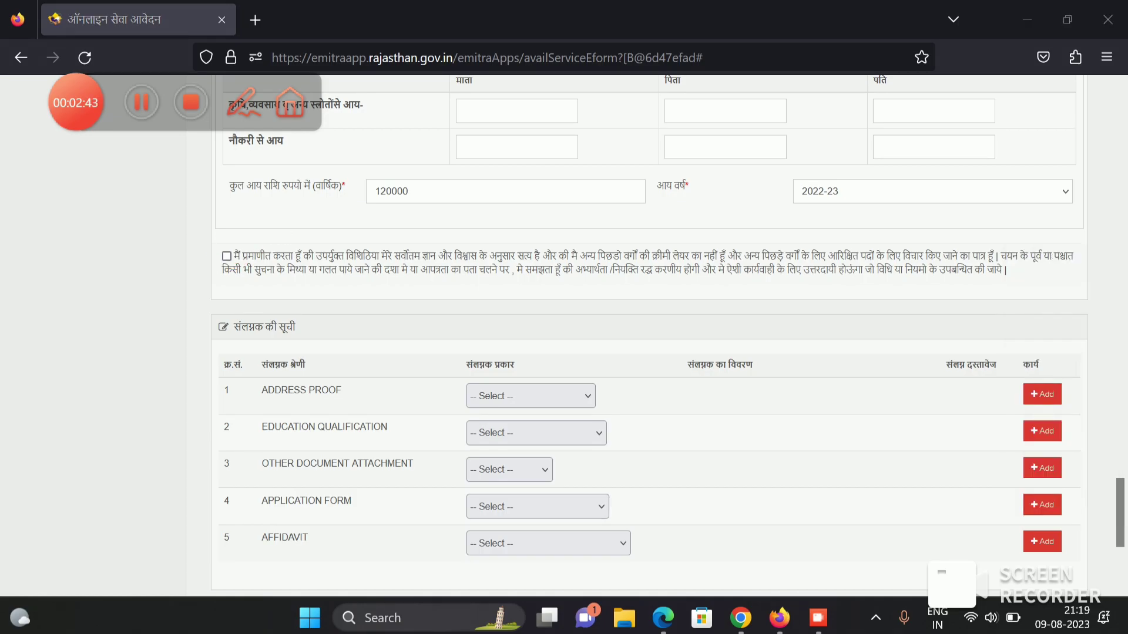
pyautogui.scroll(-2, 667, 336)
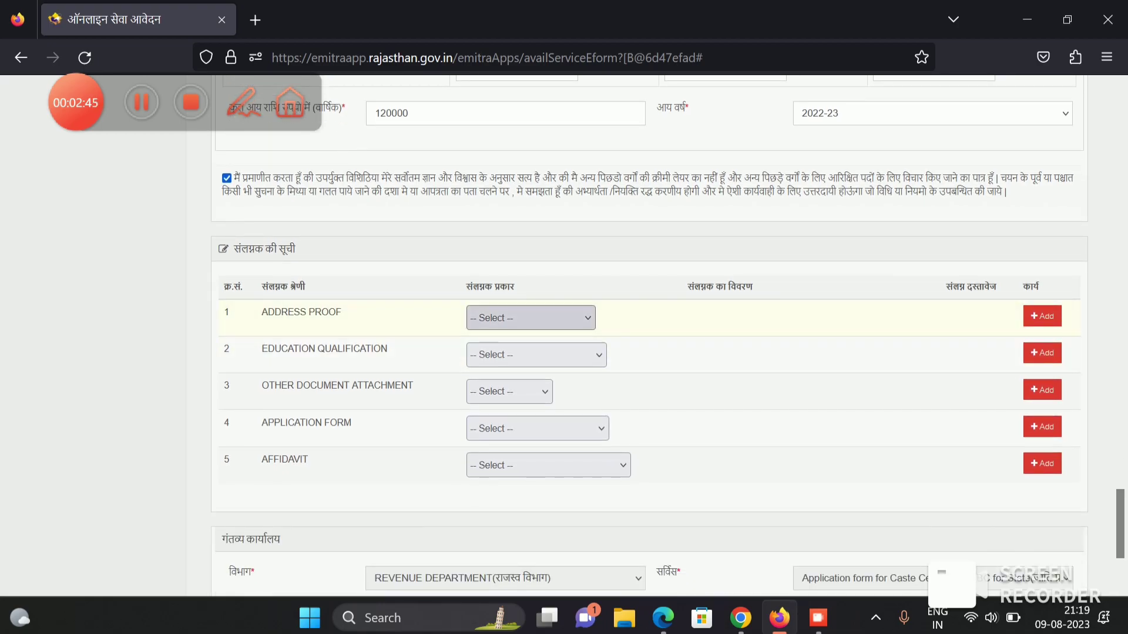
# - Choose Ration Card as the ADDRESS PROOF document
pyautogui.click(530, 318)
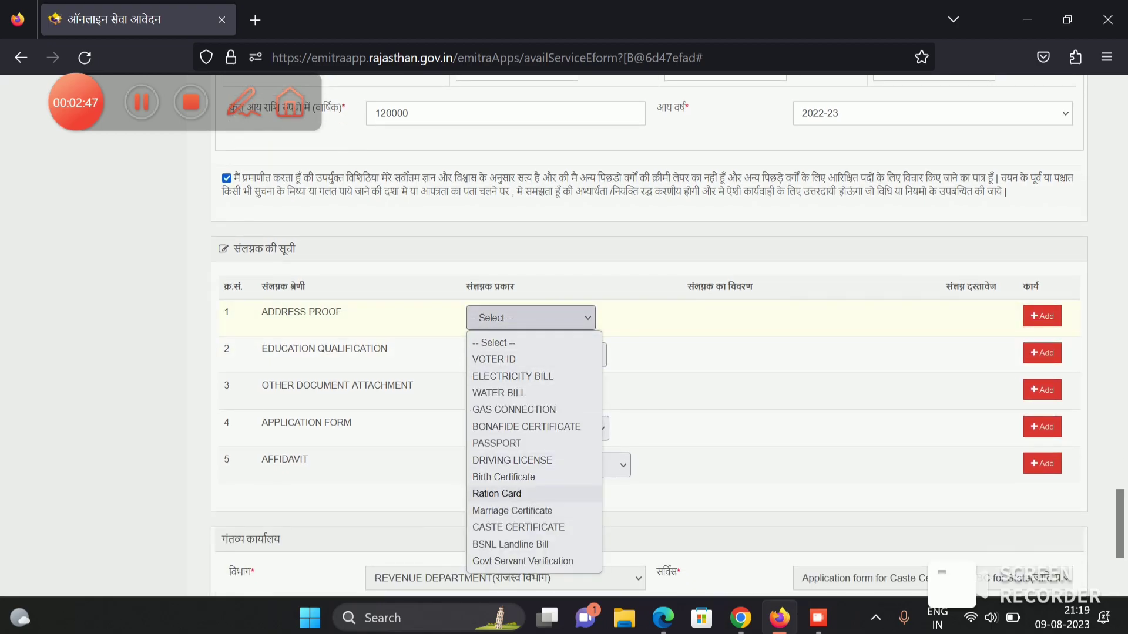
pyautogui.click(497, 493)
pyautogui.click(725, 327)
pyautogui.scroll(-3, 493, 355)
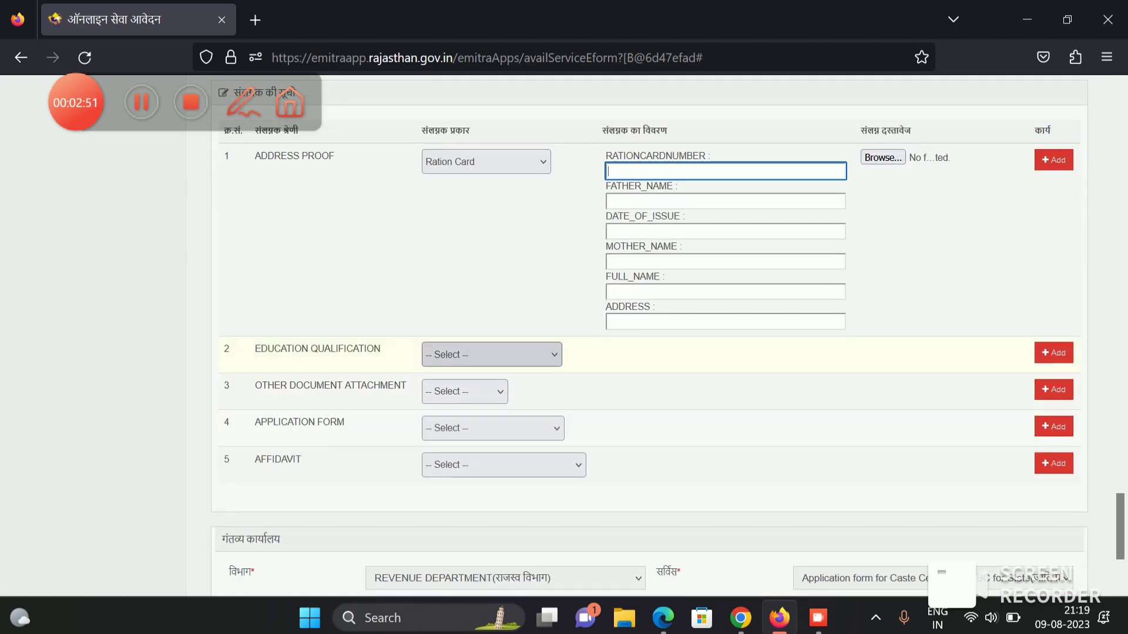
pyautogui.moveTo(275, 349); pyautogui.dragTo(353, 349)
pyautogui.click(354, 349)
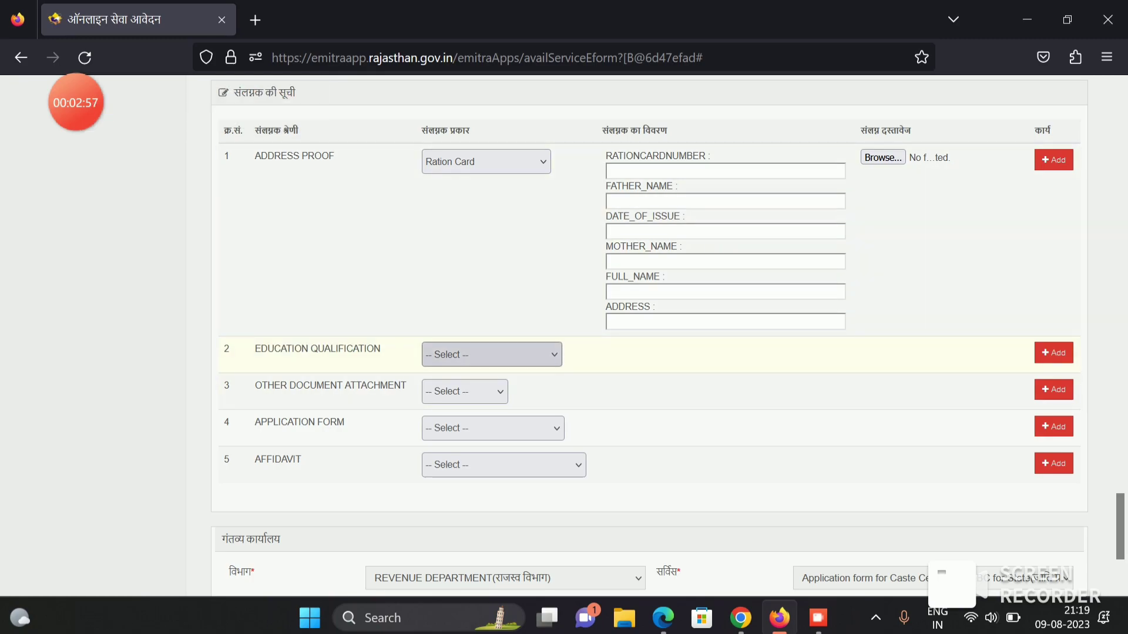
# - Enter the ration card number and issue date 01012001
pyautogui.click(725, 171)
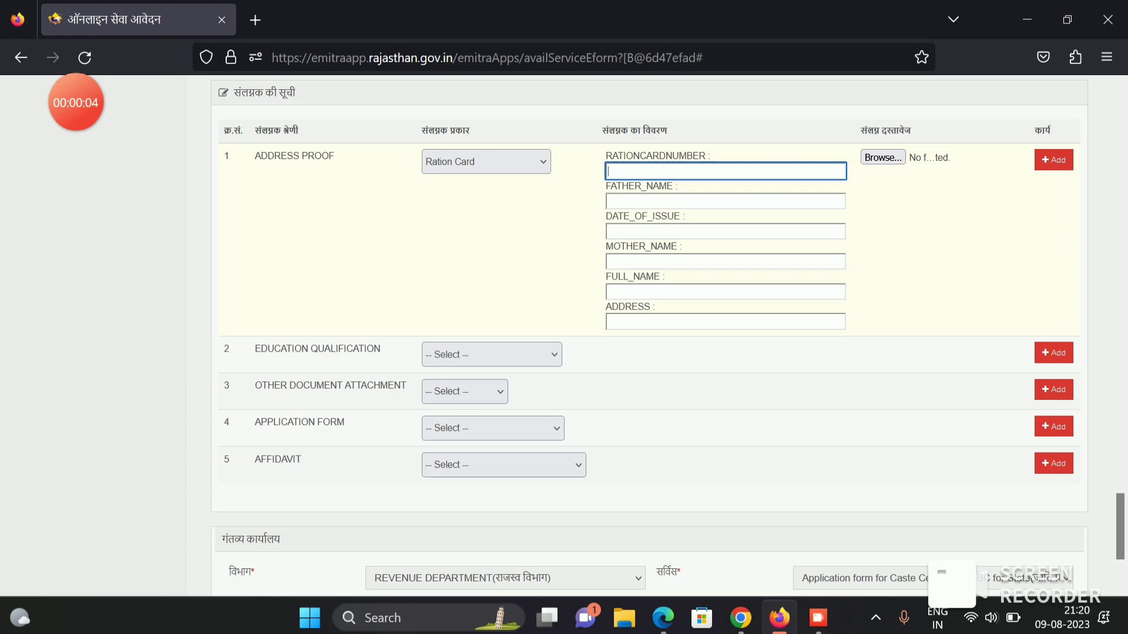
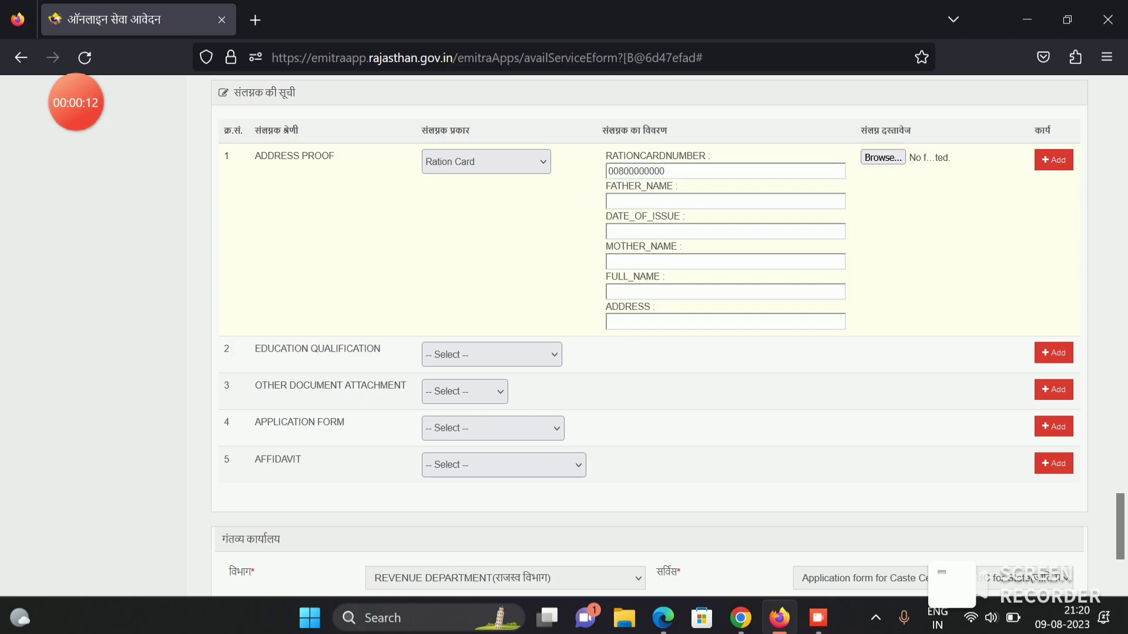
pyautogui.click(726, 201)
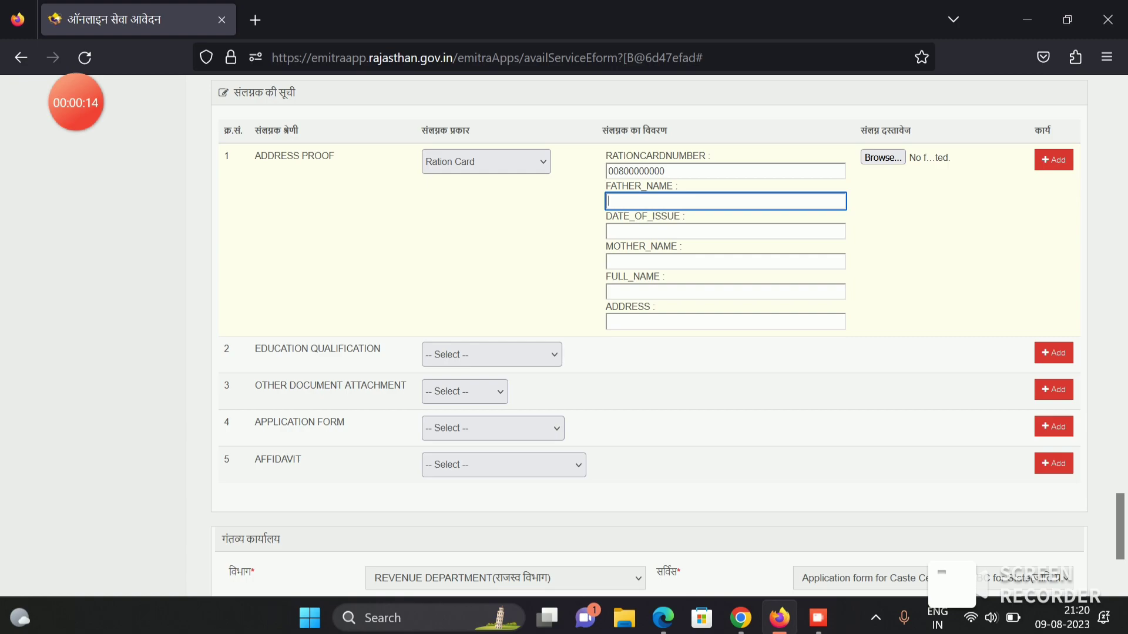
pyautogui.click(726, 231)
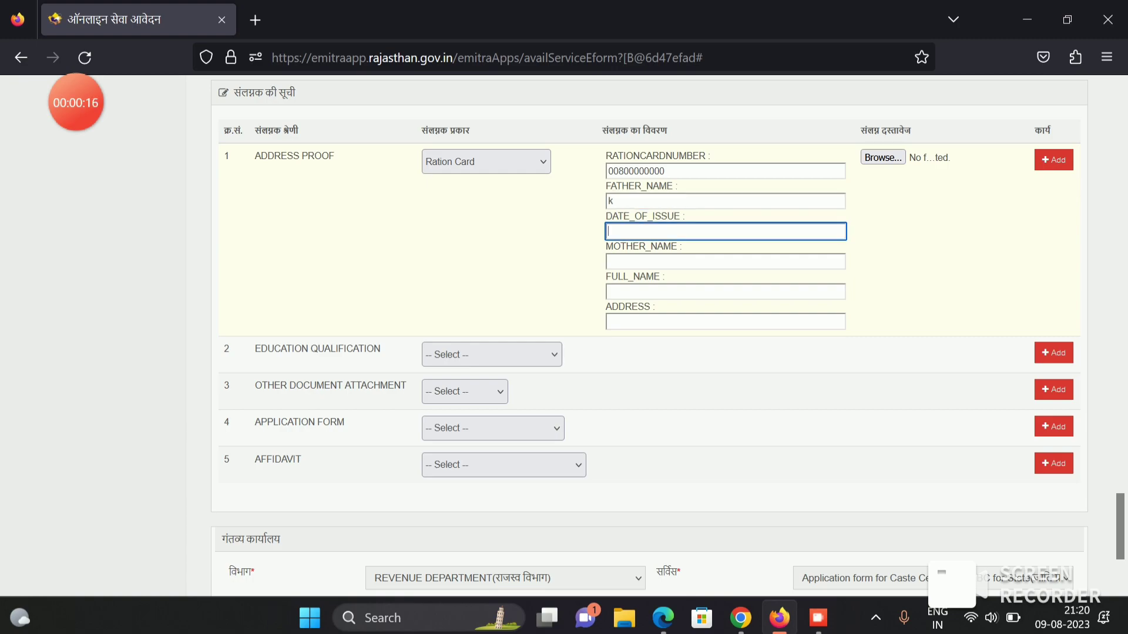
pyautogui.write('010101')
pyautogui.press('BackSpace')
pyautogui.press('BackSpace')
pyautogui.write('2001')
# - Fill in the mother's name, applicant's name and address, then browse for the ration card file
pyautogui.click(725, 262)
pyautogui.write('k')
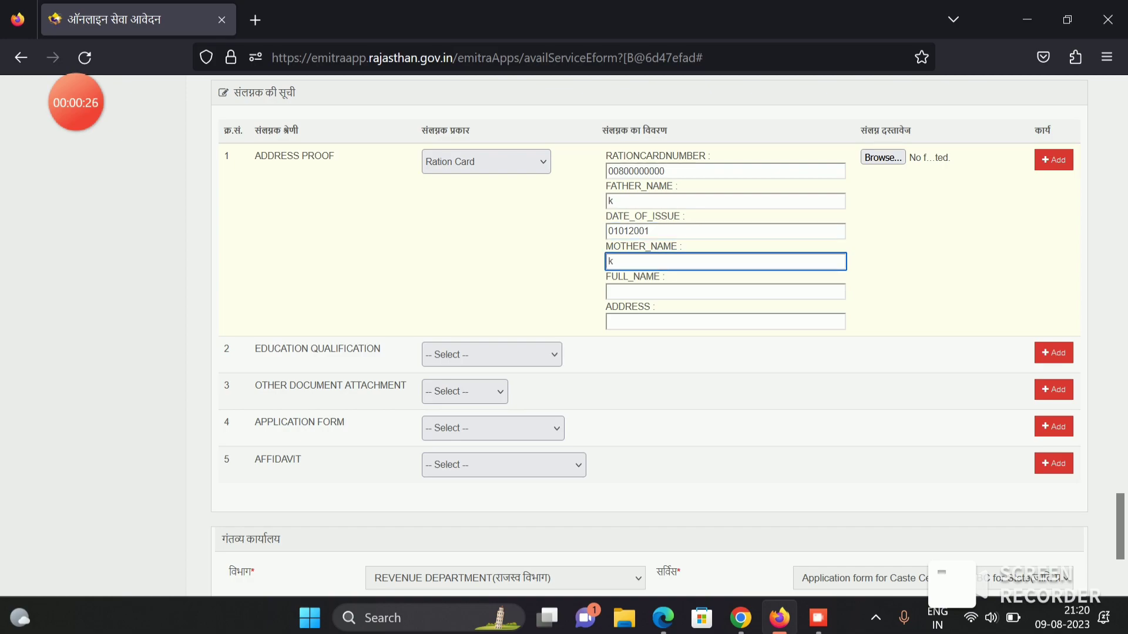
pyautogui.click(725, 292)
pyautogui.write('k')
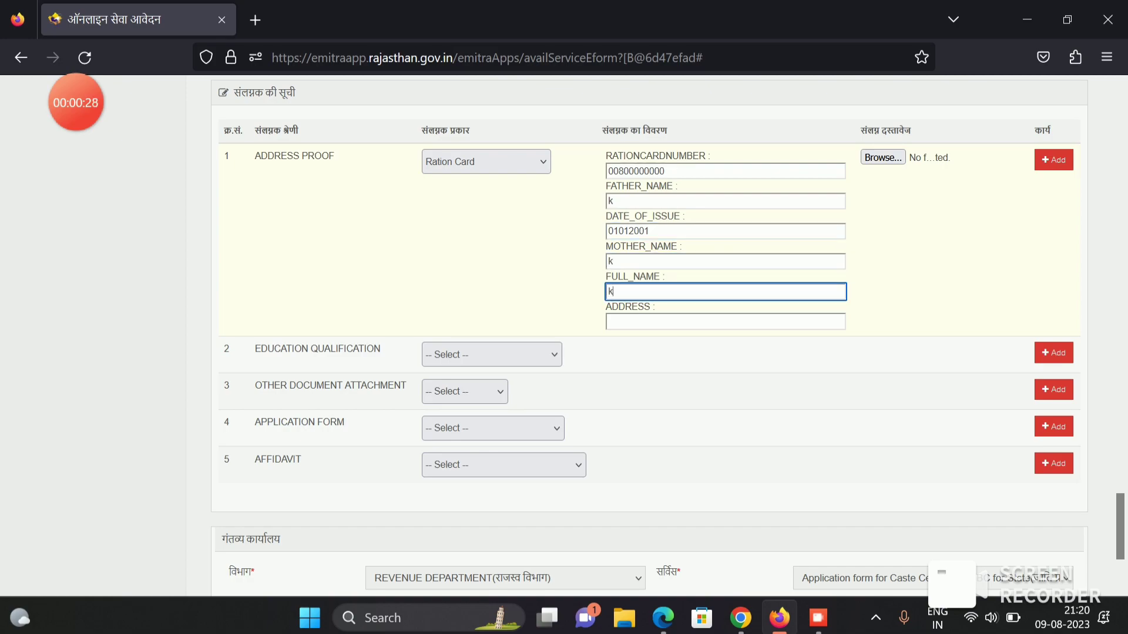
pyautogui.click(725, 322)
pyautogui.write('n')
pyautogui.press('Tab')
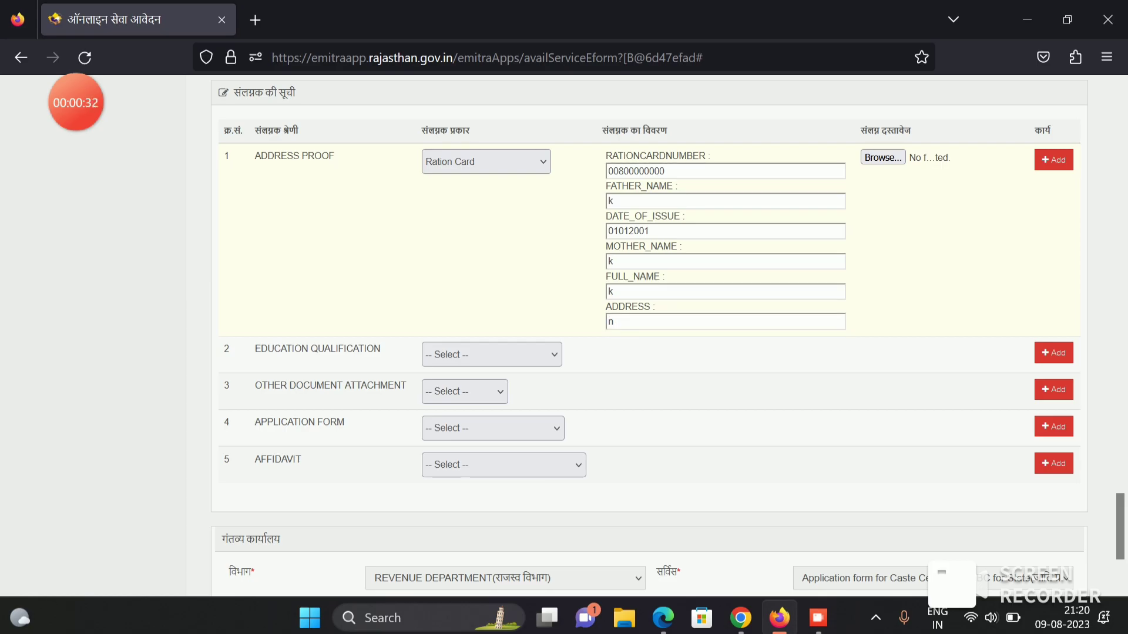
pyautogui.press('Return')
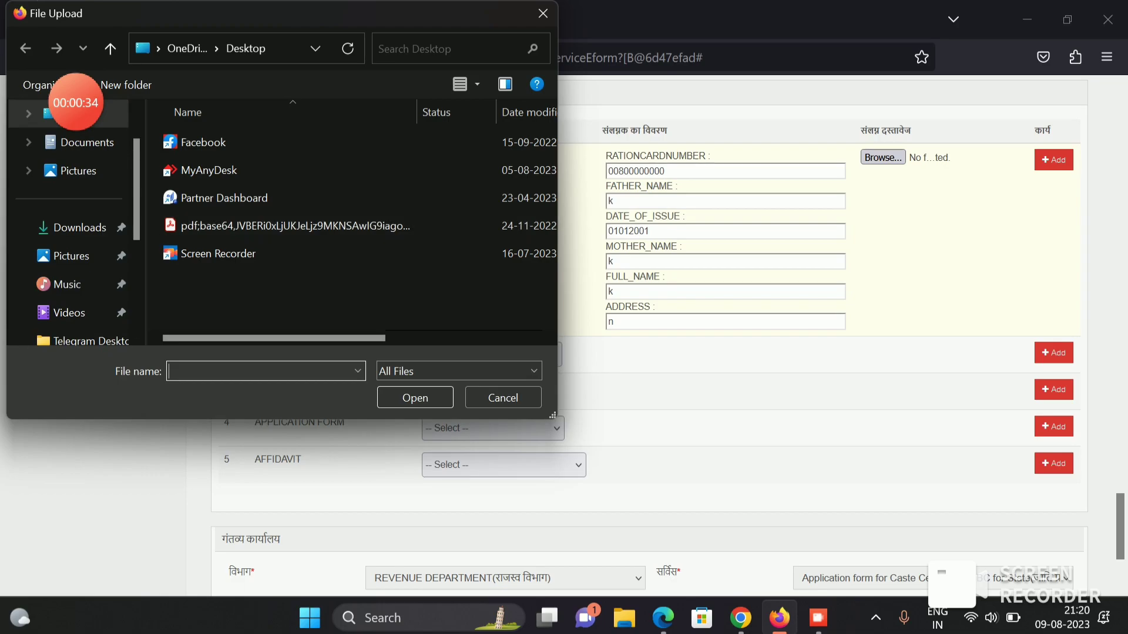
# - Attach kn.pdf as the ration card proof and set the third attachment type to Other document
pyautogui.click(87, 142)
pyautogui.doubleClick(186, 170)
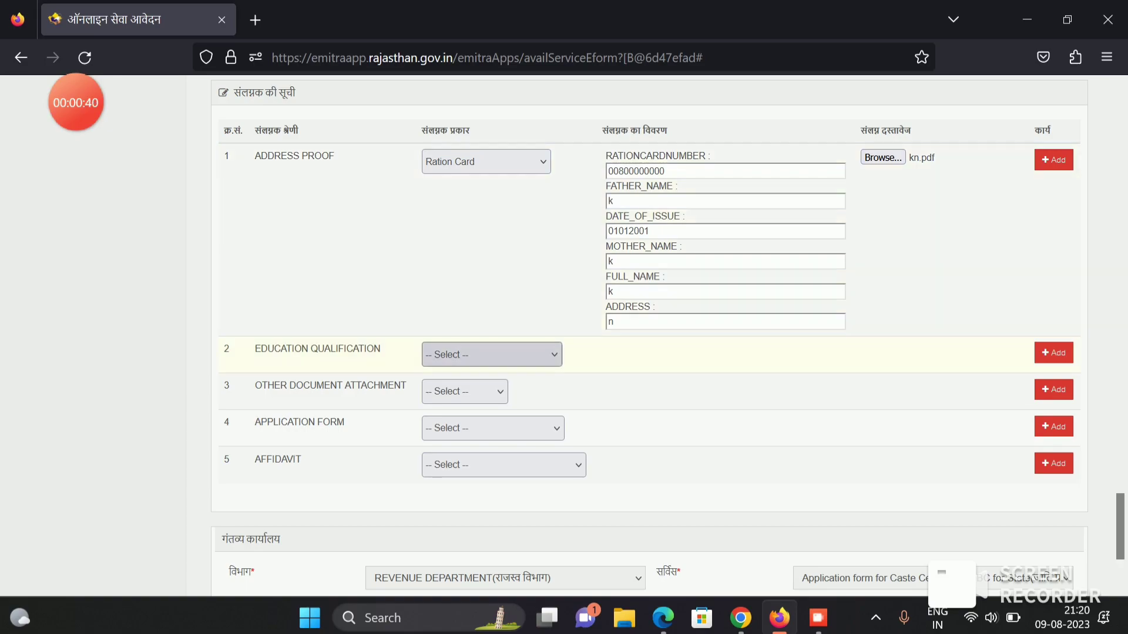
pyautogui.click(464, 391)
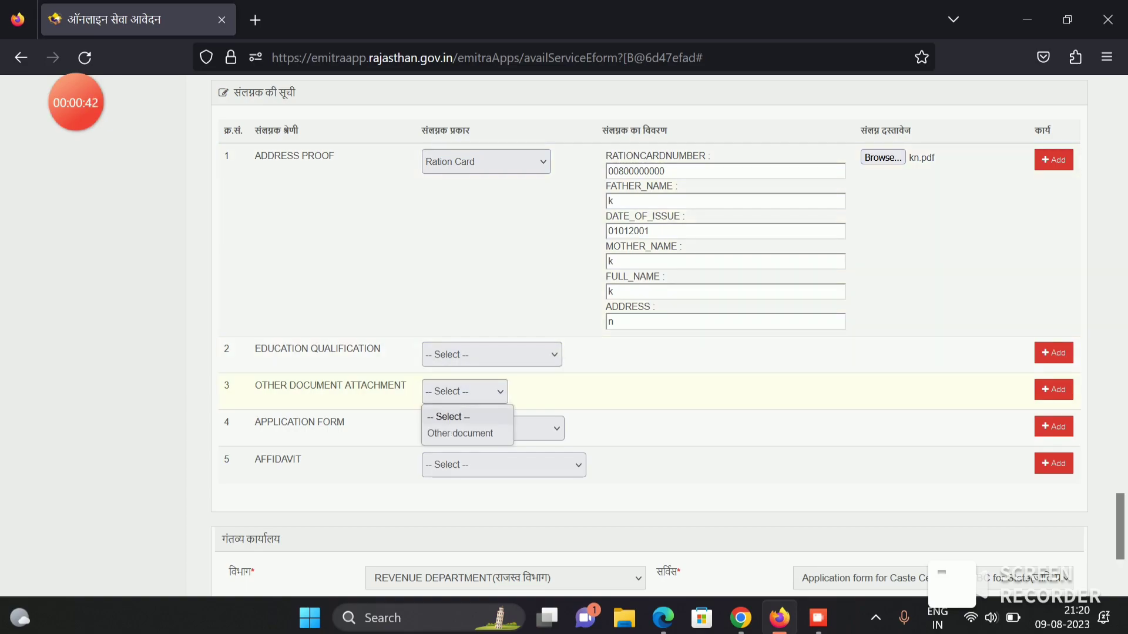
pyautogui.moveTo(255, 348); pyautogui.dragTo(380, 348)
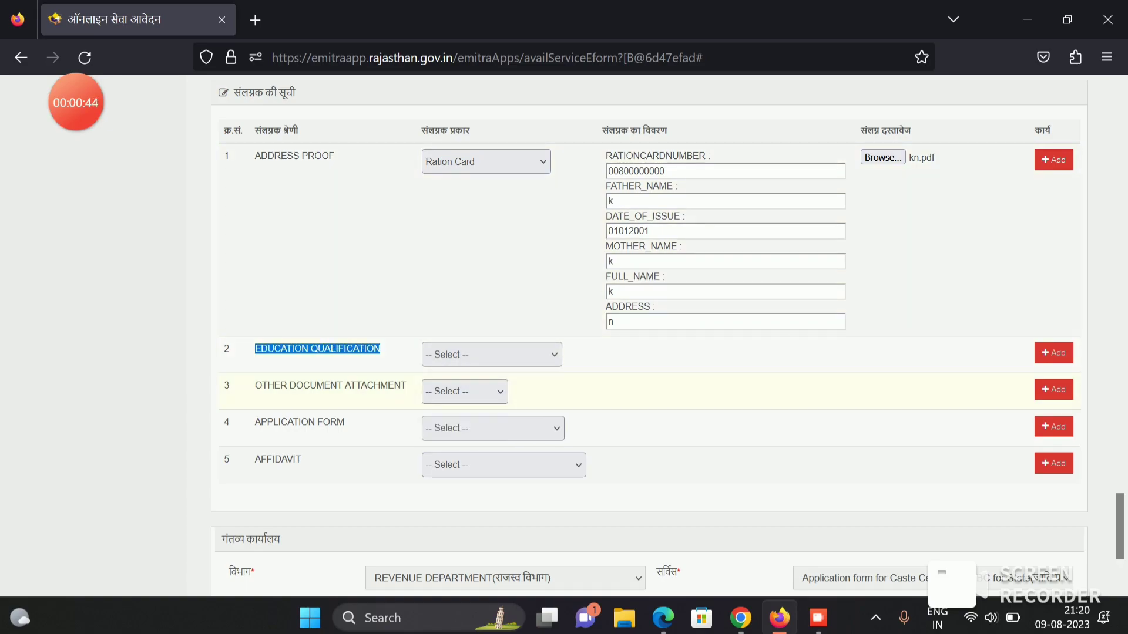
pyautogui.click(464, 392)
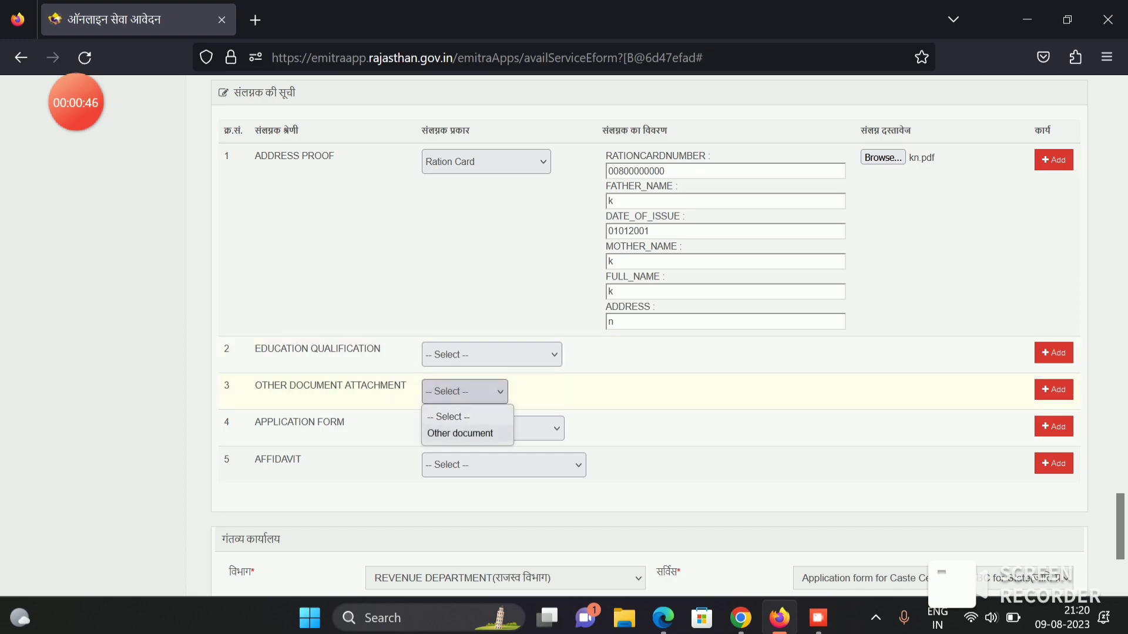
pyautogui.click(460, 433)
# - Describe the Other document as 'all document' and attach kn.pdf to it
pyautogui.click(725, 401)
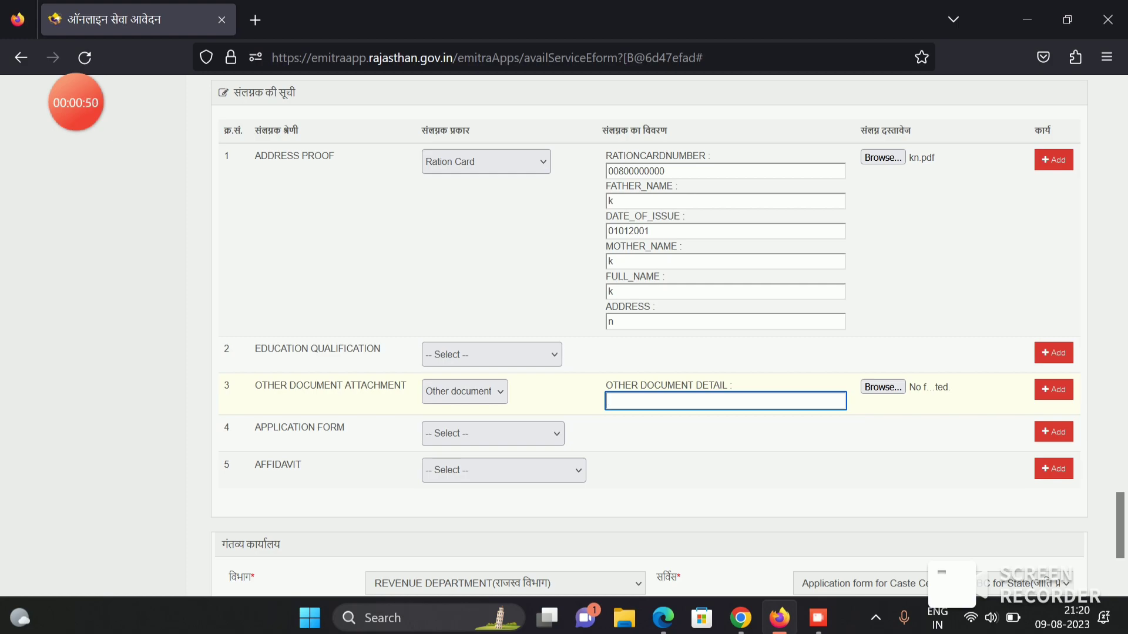
pyautogui.doubleClick(667, 386)
pyautogui.click(725, 402)
pyautogui.write('all')
pyautogui.hotkey('ctrl', 'BackSpace')
pyautogui.hotkey('ctrl', 'BackSpace')
pyautogui.hotkey('ctrl', 'BackSpace')
pyautogui.hotkey('ctrl', 'BackSpace')
pyautogui.hotkey('ctrl', 'BackSpace')
pyautogui.hotkey('ctrl', 'BackSpace')
pyautogui.hotkey('ctrl', 'BackSpace')
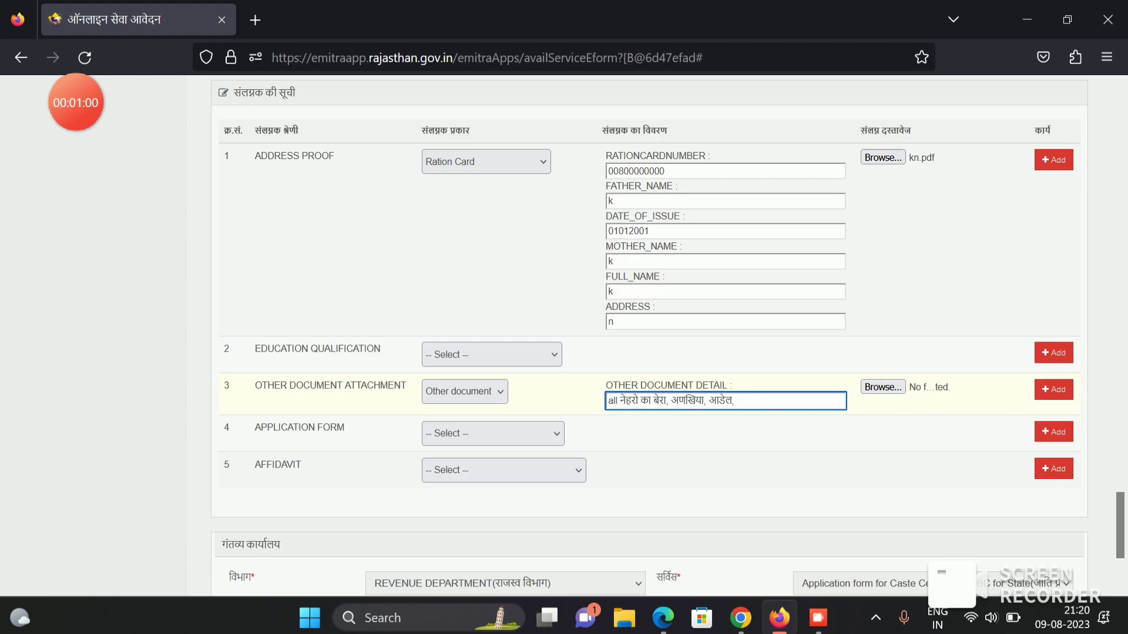
pyautogui.write('all')
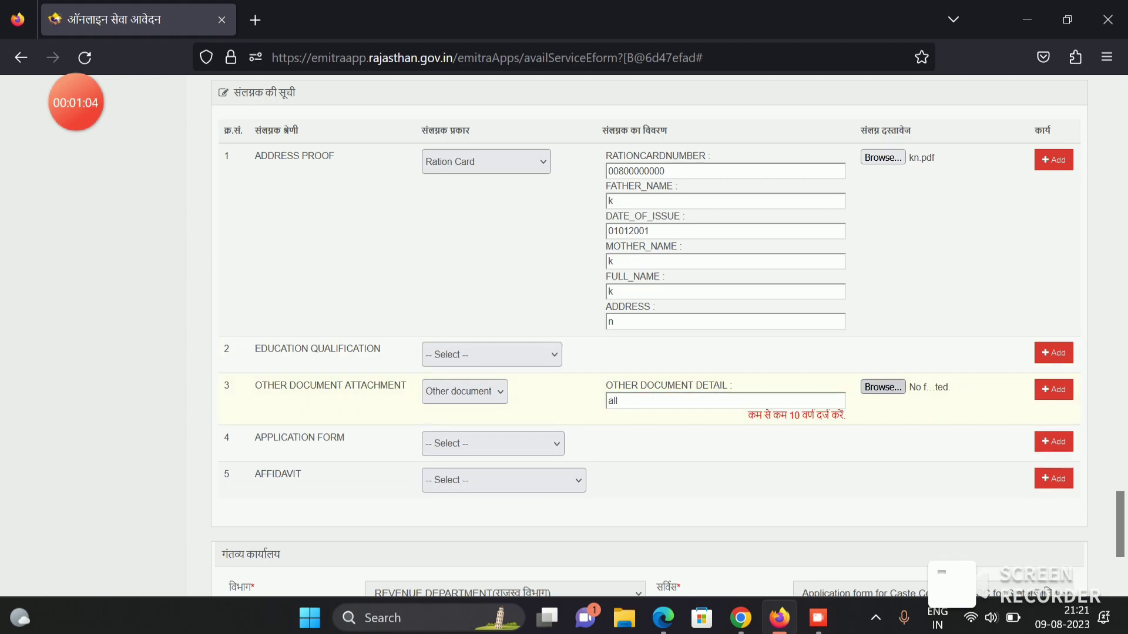
pyautogui.write(' docum')
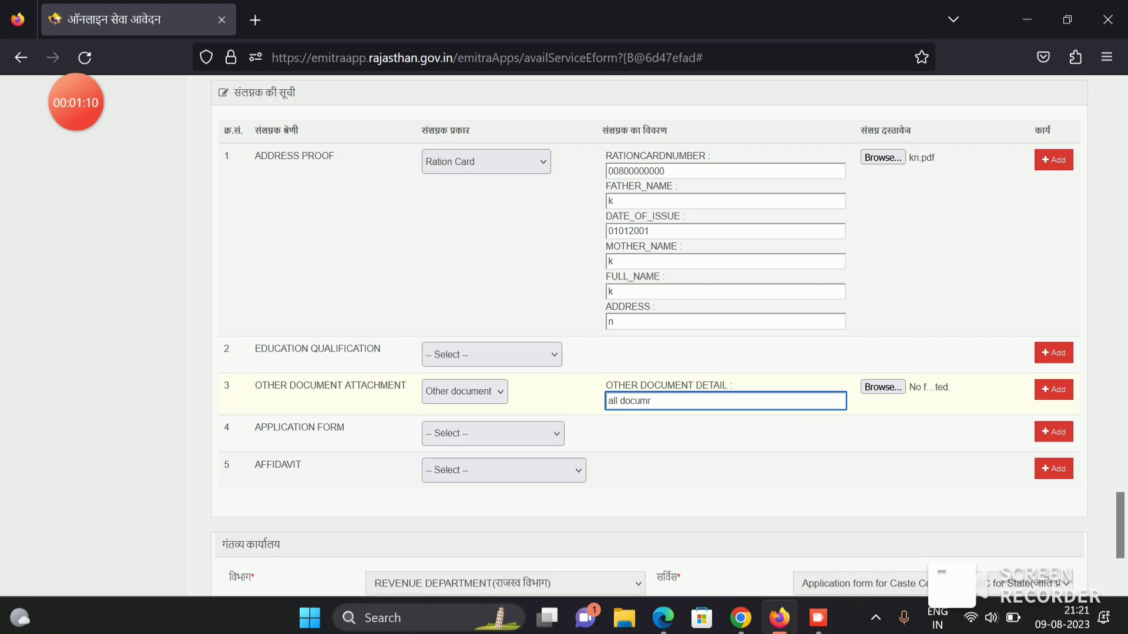
pyautogui.write('ent')
pyautogui.click(883, 387)
pyautogui.click(186, 170)
pyautogui.press('Return')
# - Choose the application form and affidavit types, then attach kn.pdf named APPLICATION FORM
pyautogui.scroll(-3, 666, 335)
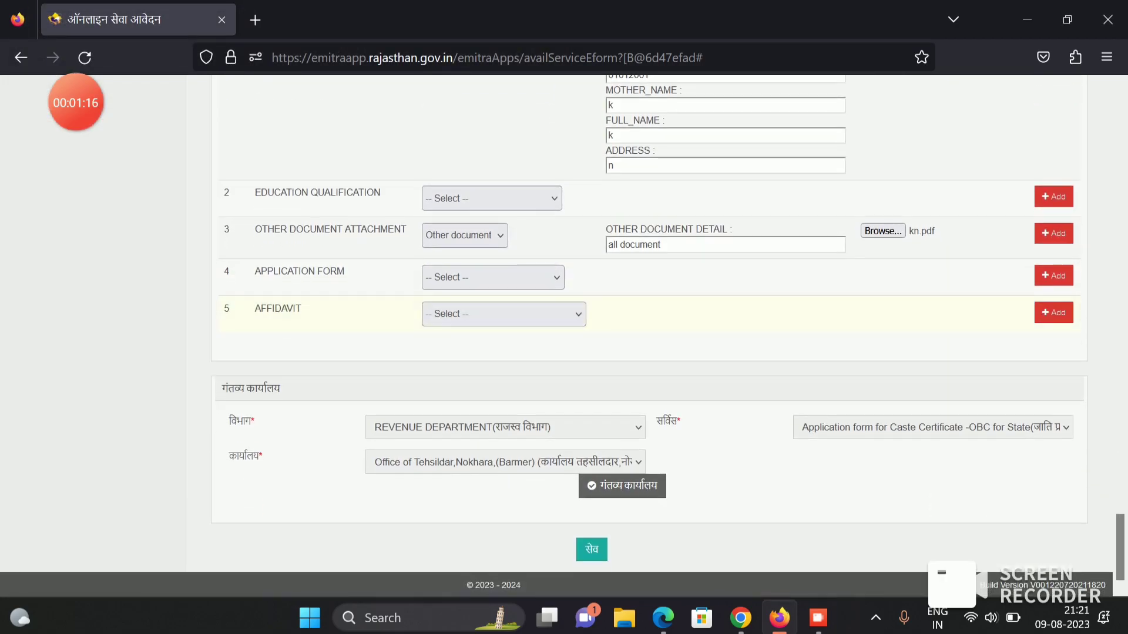
pyautogui.click(493, 277)
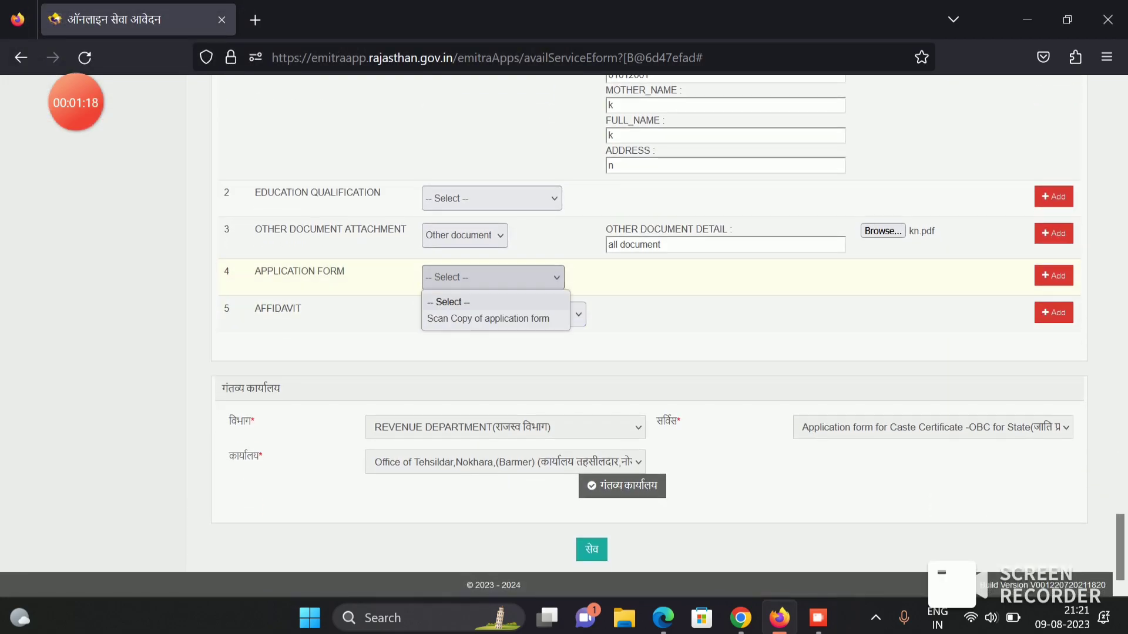
pyautogui.click(488, 319)
pyautogui.click(503, 314)
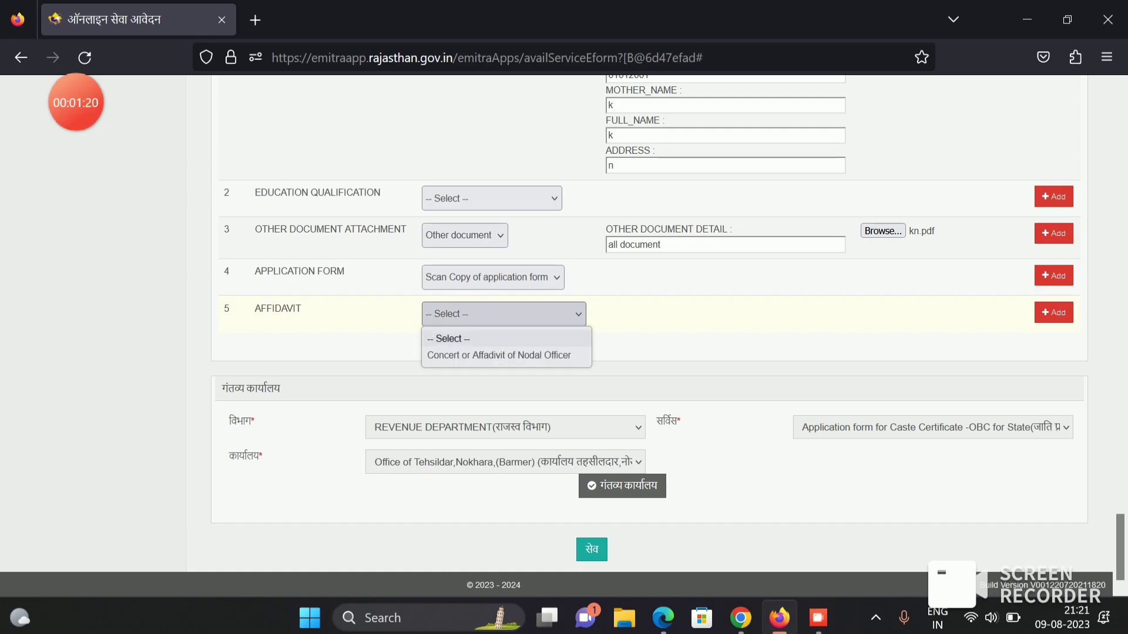
pyautogui.click(498, 354)
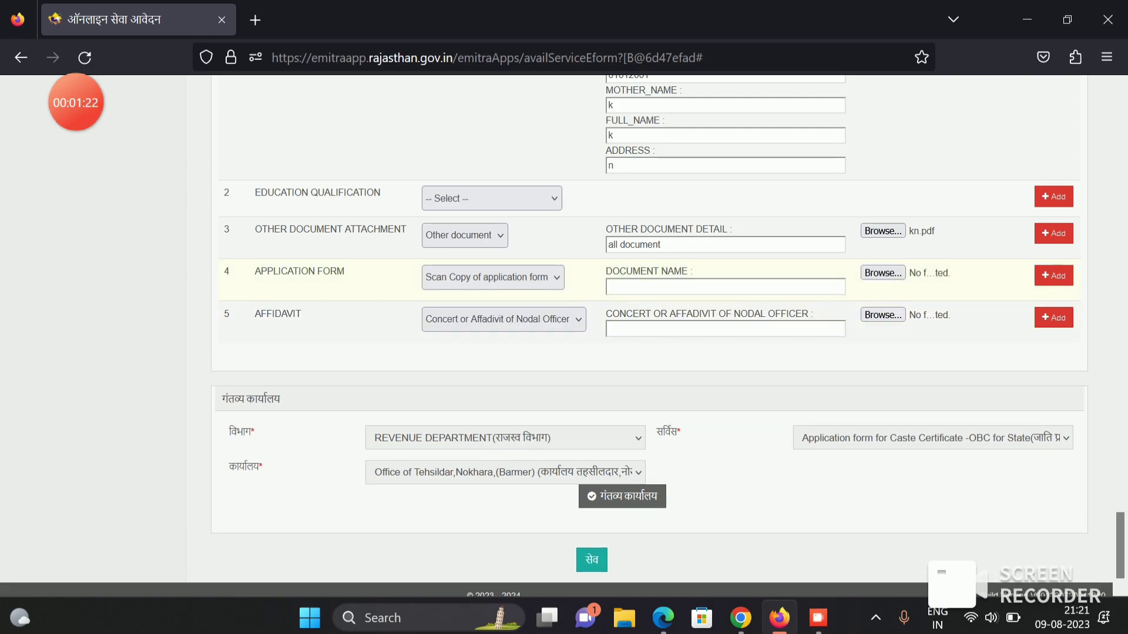
pyautogui.moveTo(255, 271); pyautogui.dragTo(346, 271)
pyautogui.hotkey('ctrl', 'c')
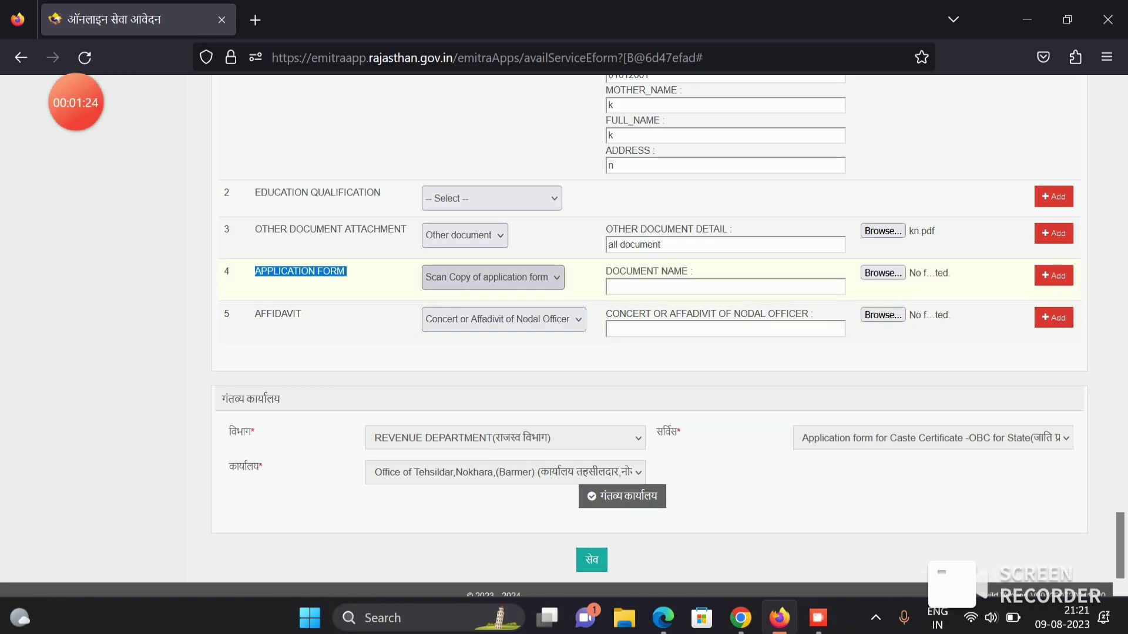
pyautogui.click(726, 287)
pyautogui.hotkey('ctrl', 'v')
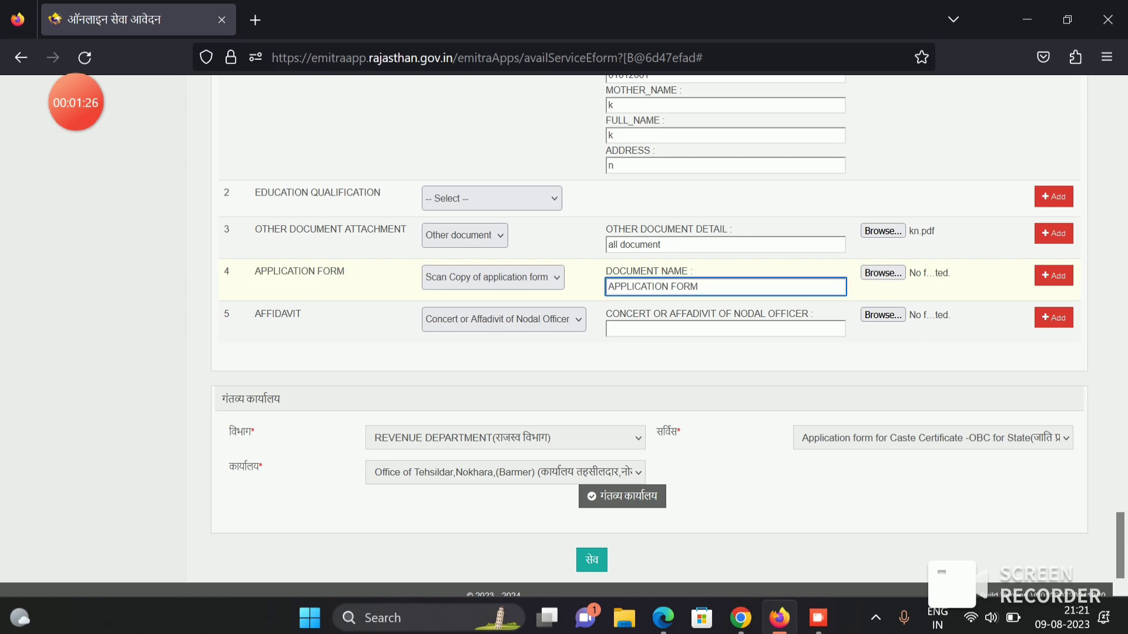
pyautogui.click(882, 272)
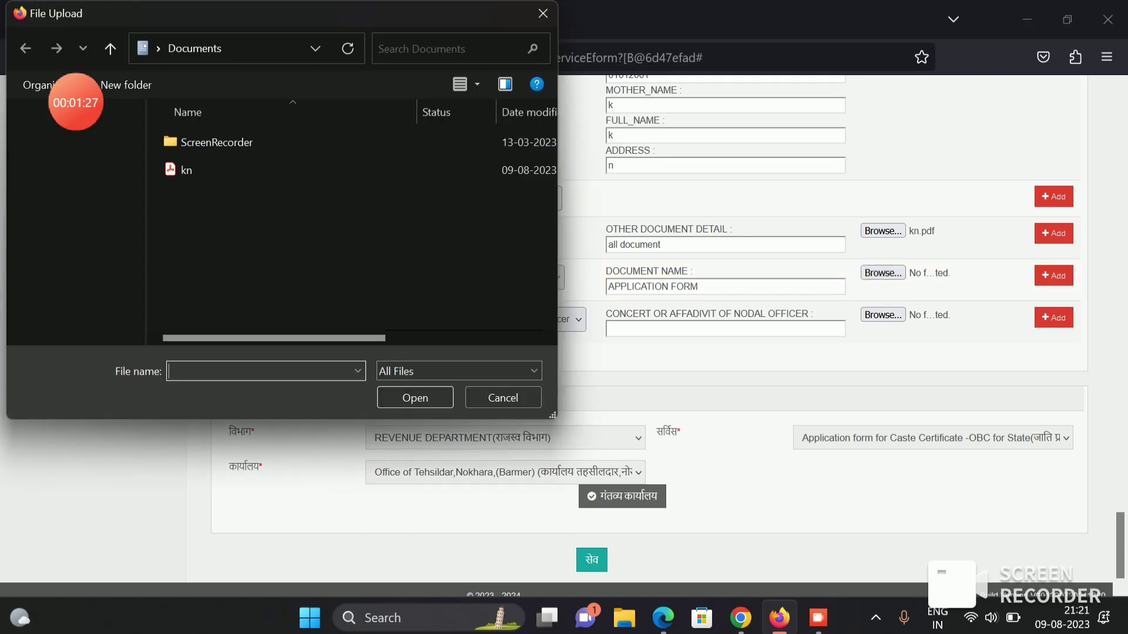
pyautogui.doubleClick(187, 170)
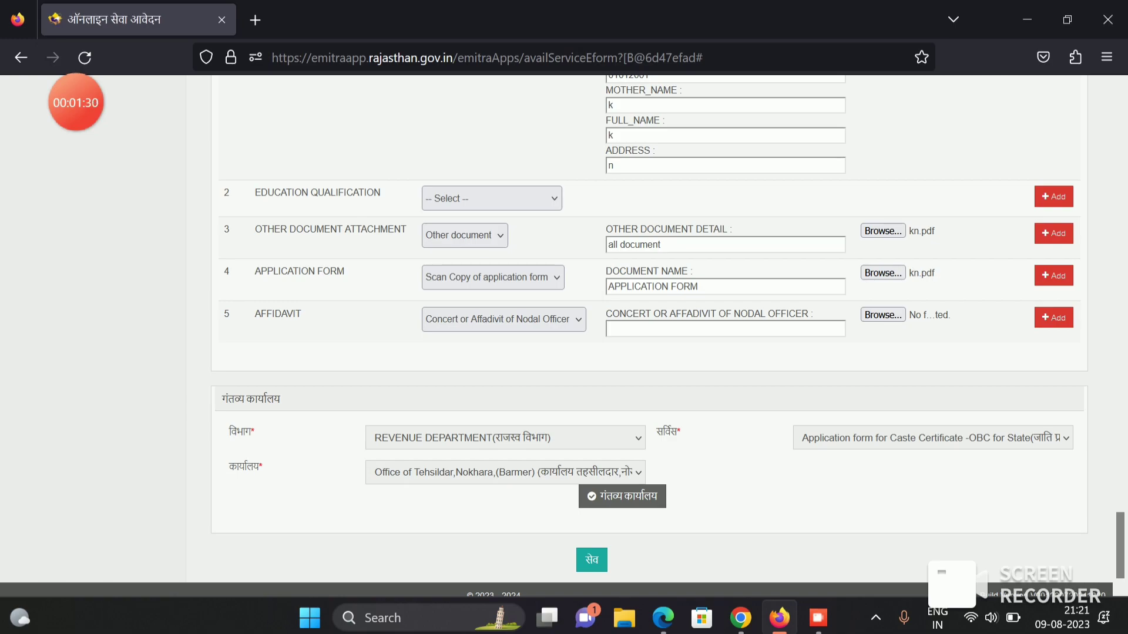
# - Attach kn.pdf to the affidavit row with the name AFFIDAVIT
pyautogui.moveTo(254, 314); pyautogui.dragTo(303, 313)
pyautogui.hotkey('ctrl', 'c')
pyautogui.click(725, 329)
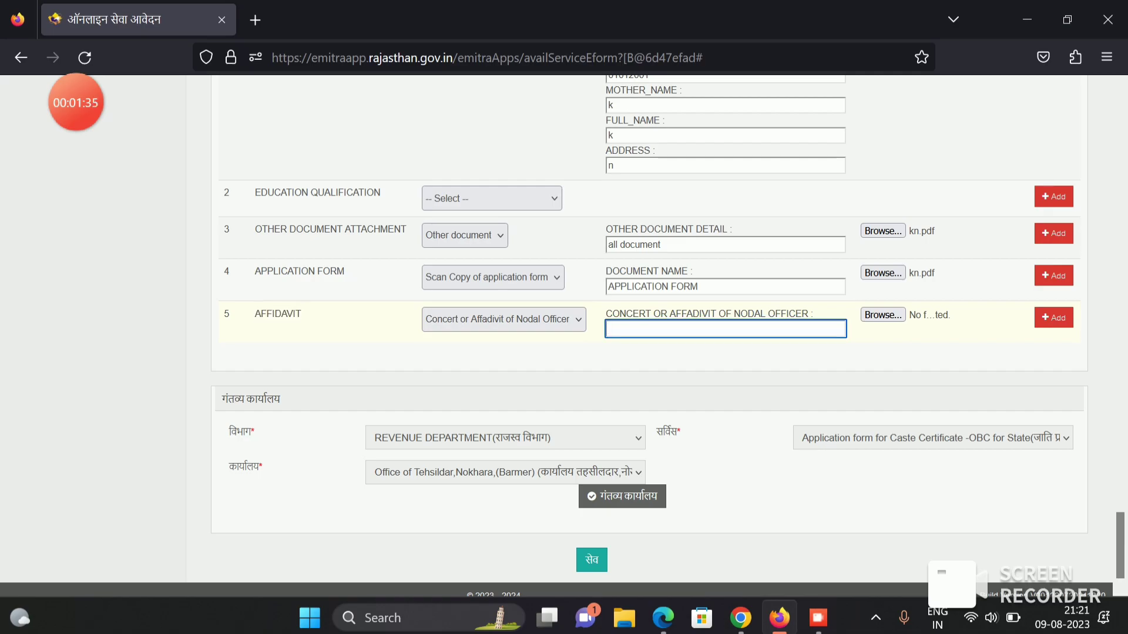
pyautogui.hotkey('ctrl', 'v')
pyautogui.click(883, 315)
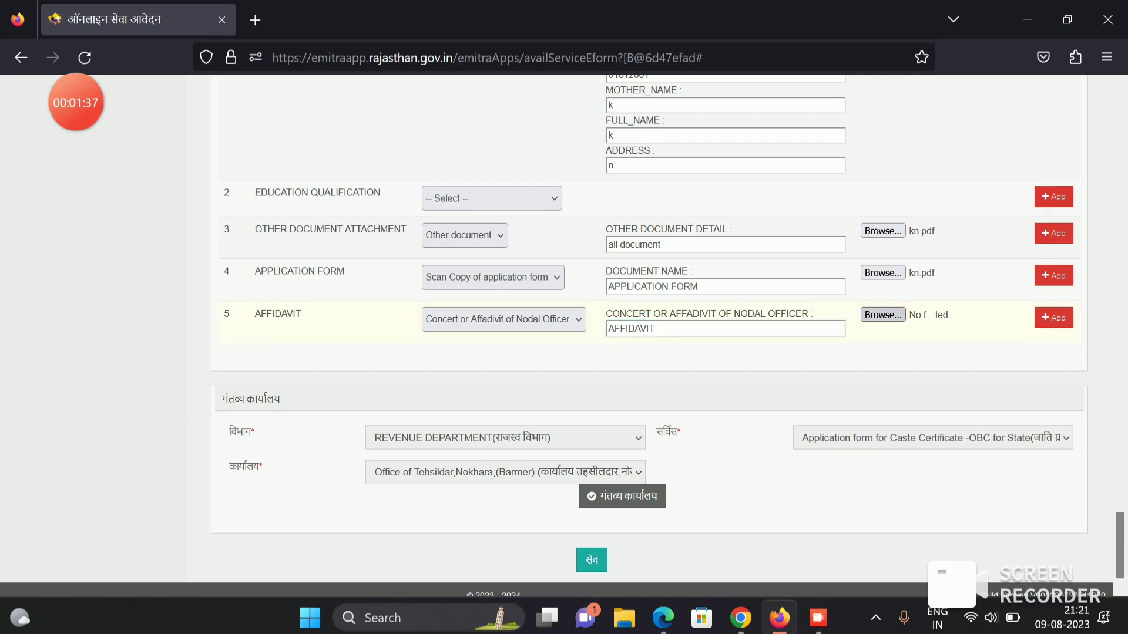
pyautogui.scroll(-1, 74, 223)
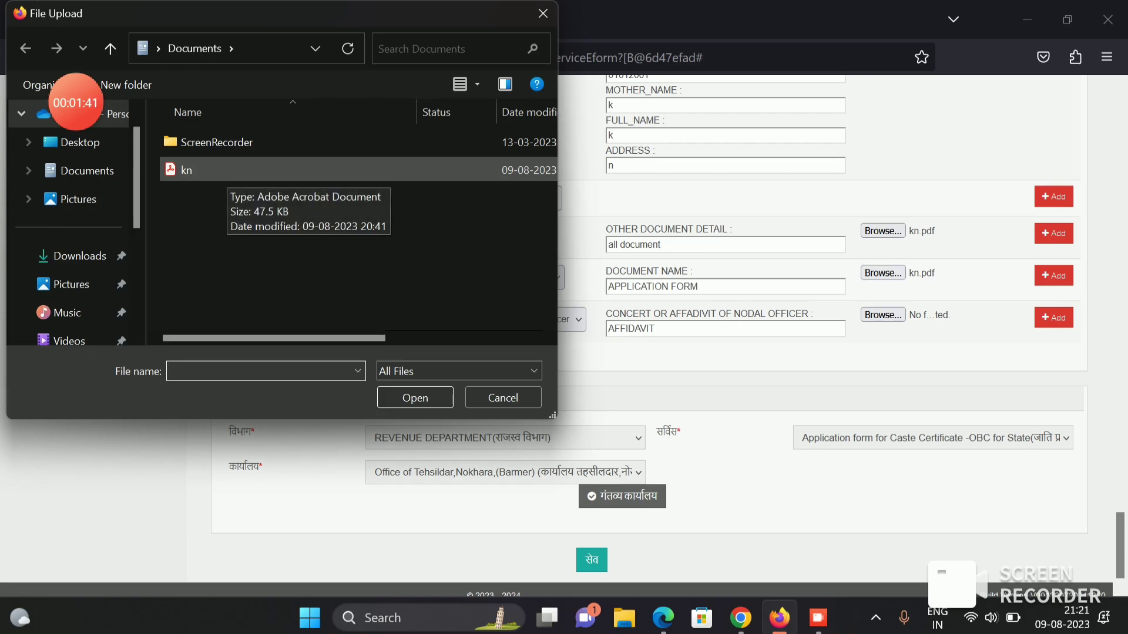
pyautogui.doubleClick(224, 171)
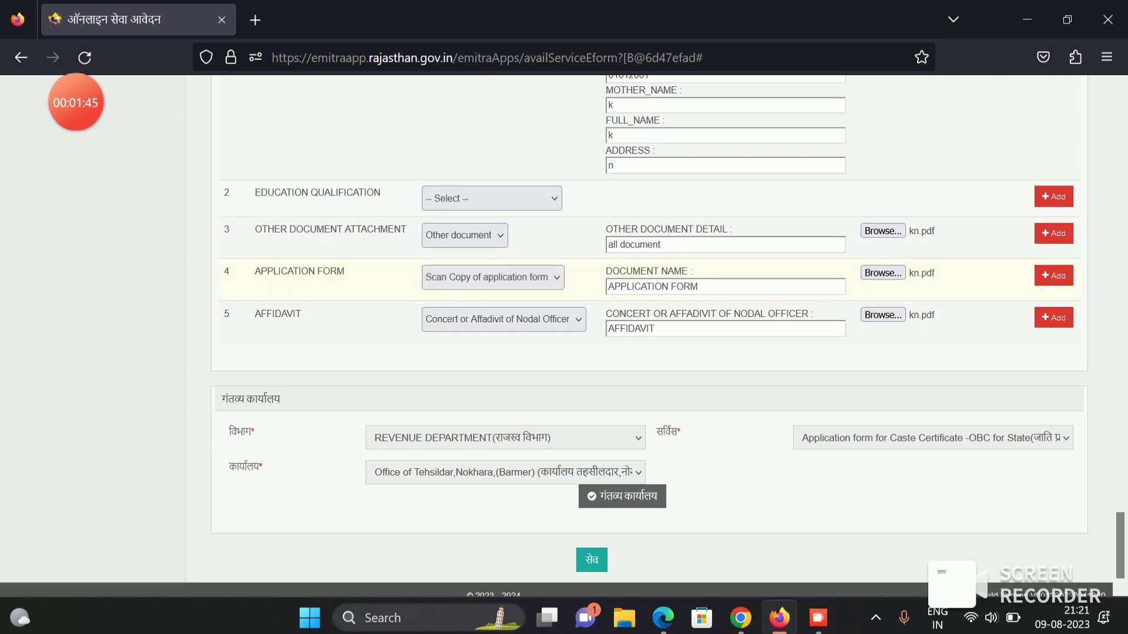
# - Select the label texts of the document rows on the attachments form
pyautogui.tripleClick(257, 272)
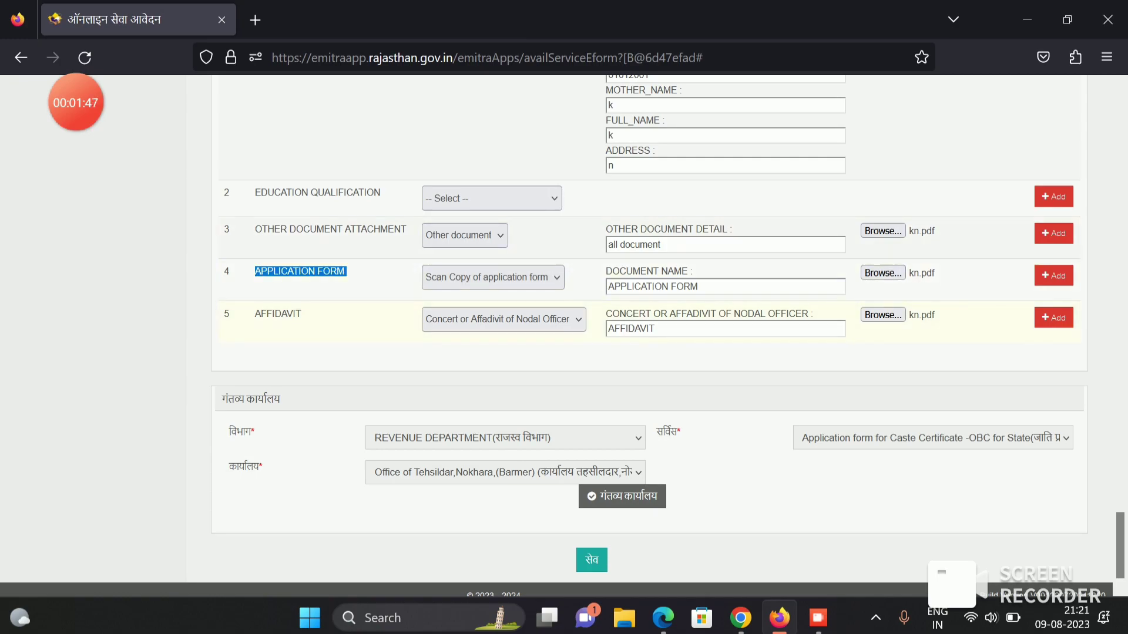
pyautogui.tripleClick(279, 313)
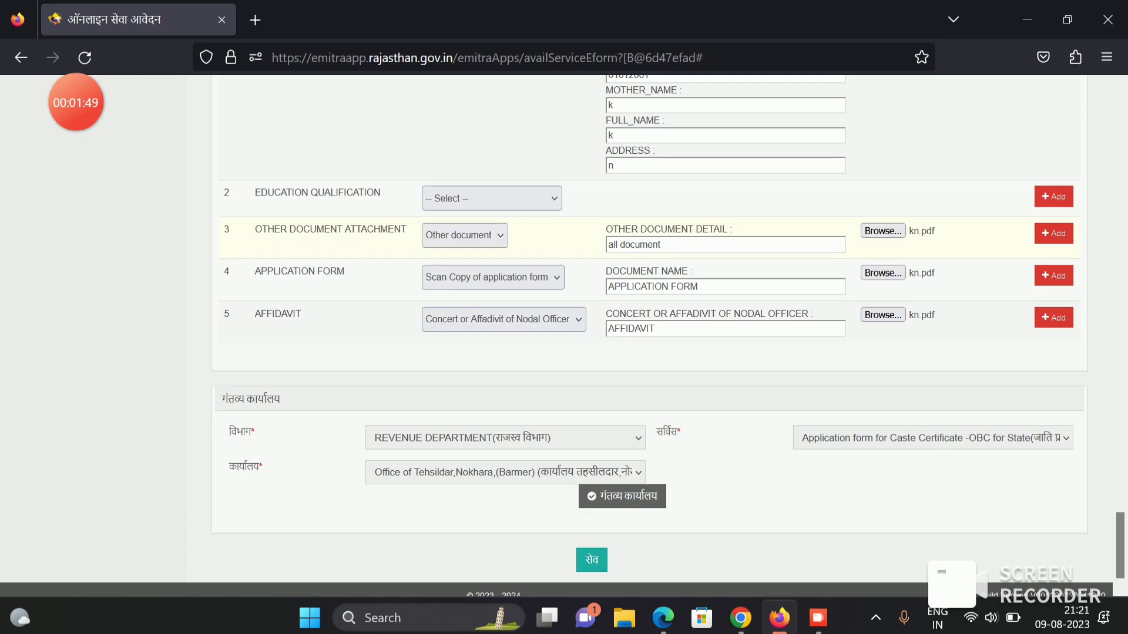
pyautogui.moveTo(254, 229); pyautogui.dragTo(407, 229)
pyautogui.click(353, 241)
pyautogui.scroll(1, 352, 241)
pyautogui.scroll(6, 353, 241)
pyautogui.moveTo(255, 233); pyautogui.dragTo(336, 234)
pyautogui.click(336, 234)
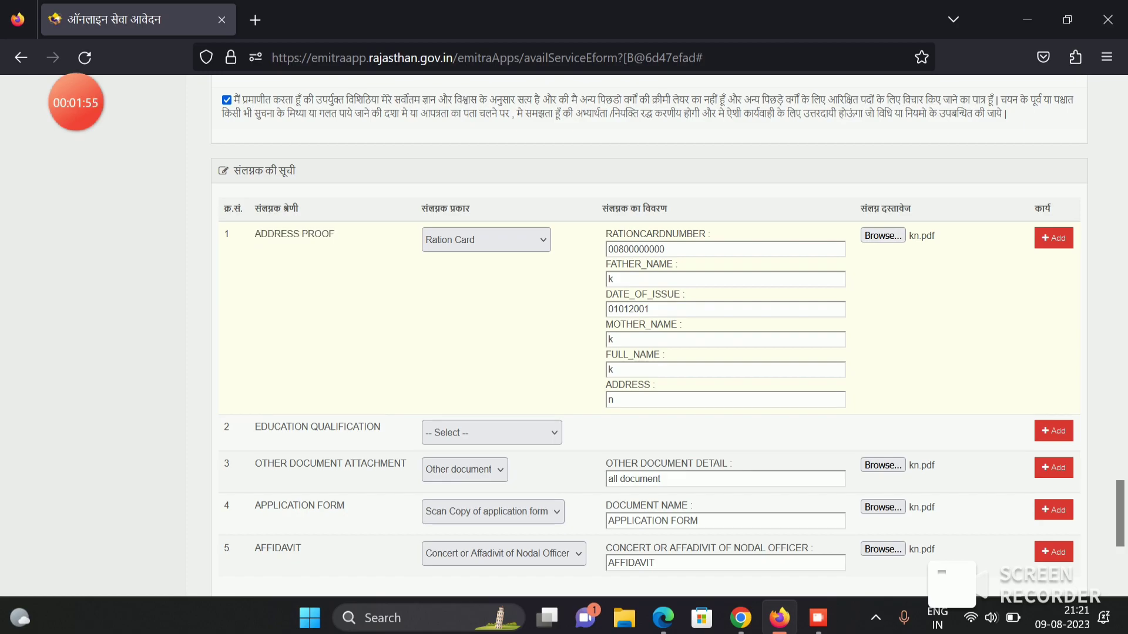
pyautogui.moveTo(255, 234); pyautogui.dragTo(329, 234)
pyautogui.scroll(-2, 646, 335)
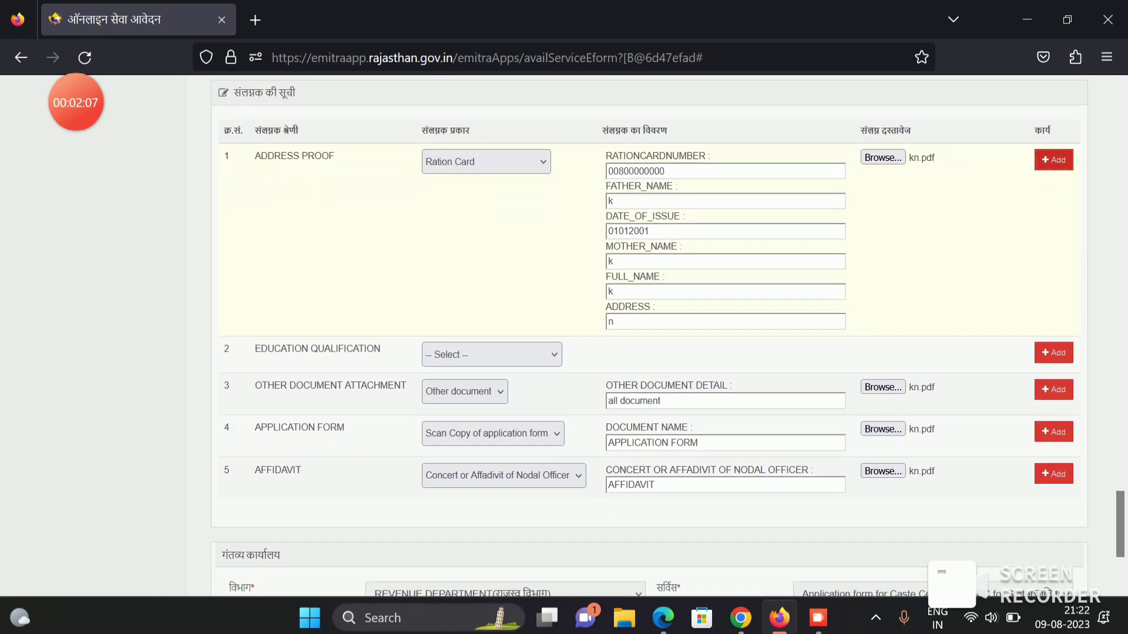
# - Add the address proof, other document, application form and affidavit rows to the attachment list
pyautogui.click(1053, 160)
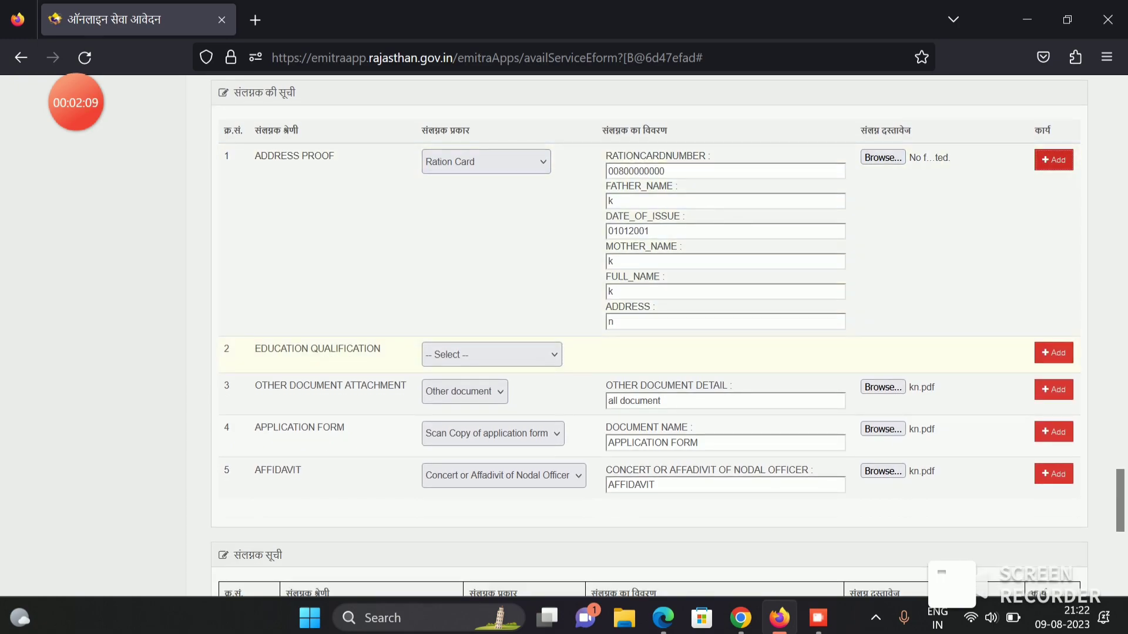
pyautogui.click(1053, 390)
pyautogui.scroll(-1, 1053, 389)
pyautogui.click(1053, 354)
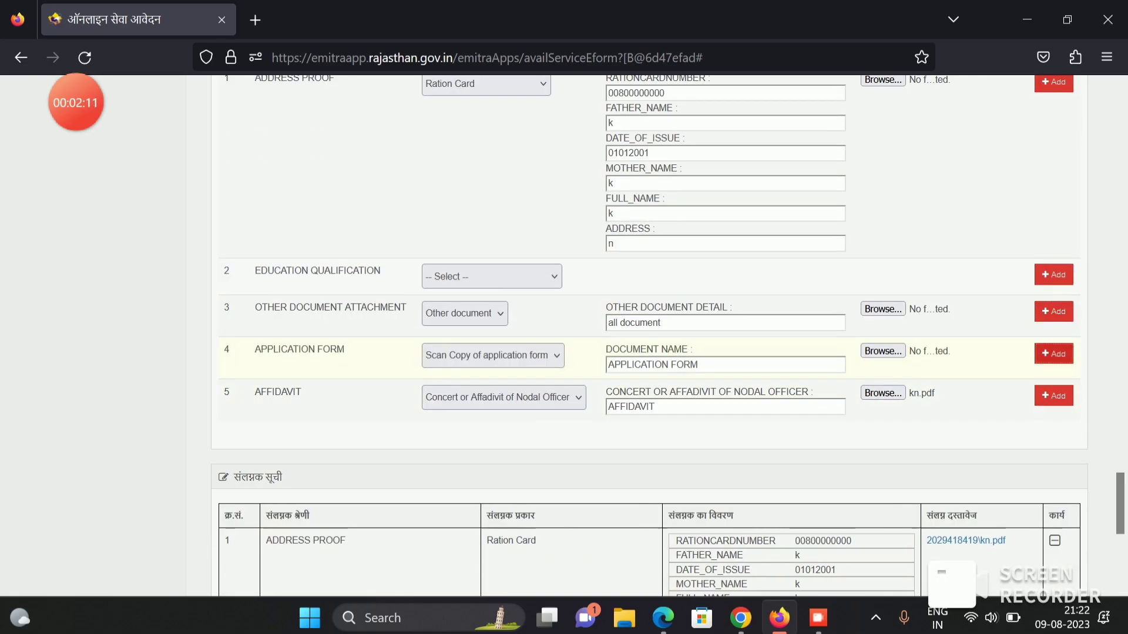
pyautogui.click(1053, 395)
pyautogui.scroll(-4, 666, 335)
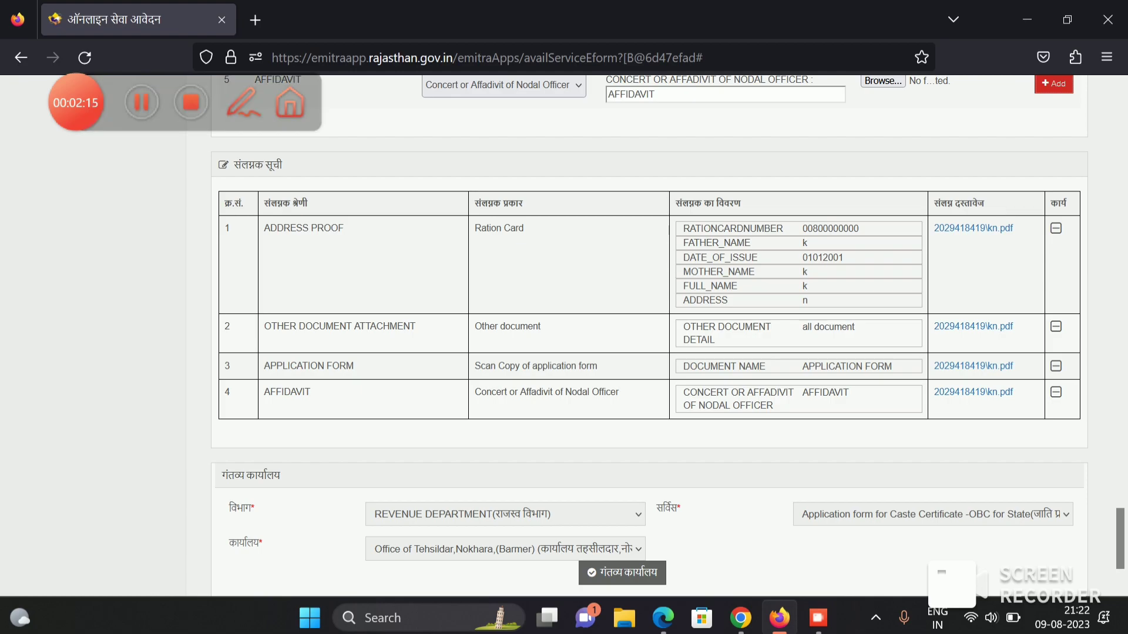
pyautogui.scroll(2, 648, 335)
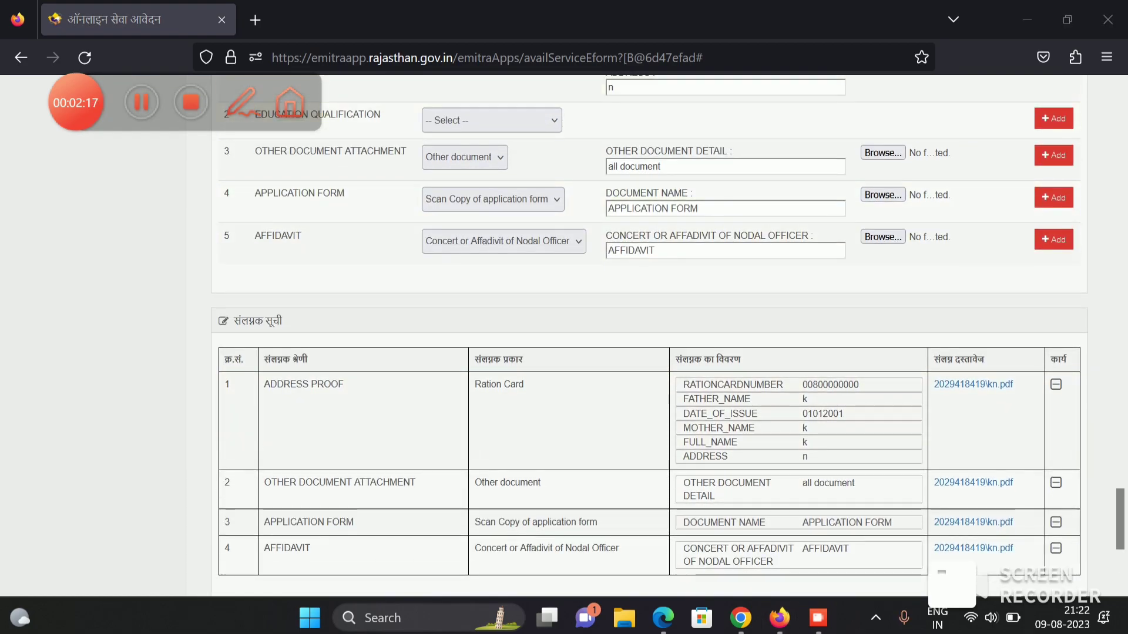
pyautogui.scroll(-3, 649, 335)
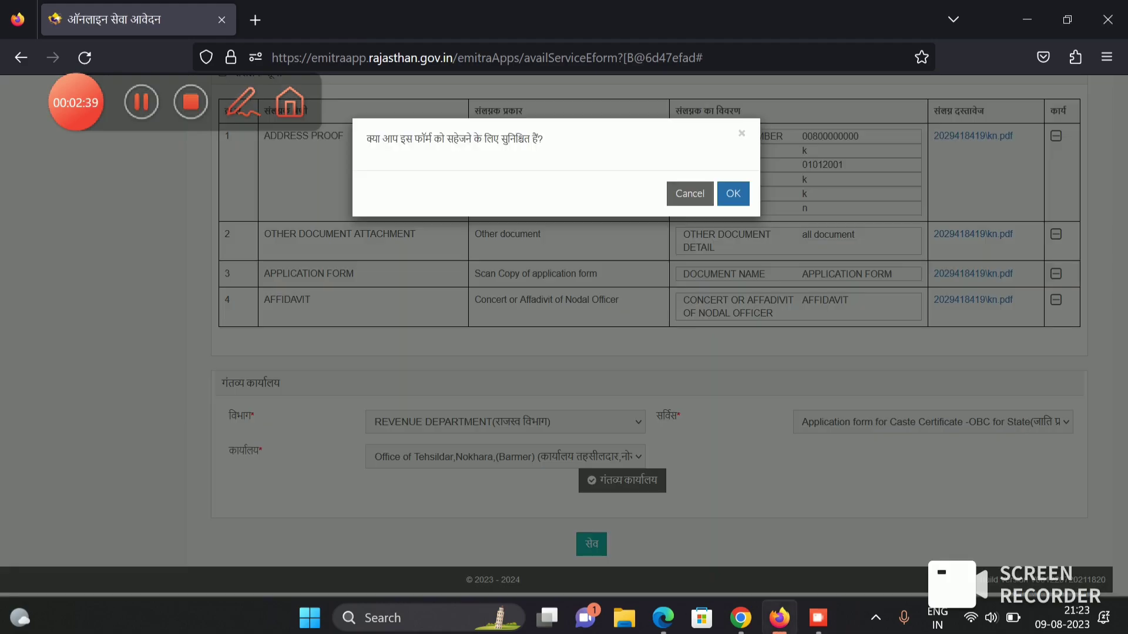
# - Confirm saving the caste certificate form, dismiss the success message and proceed to payment
pyautogui.click(733, 194)
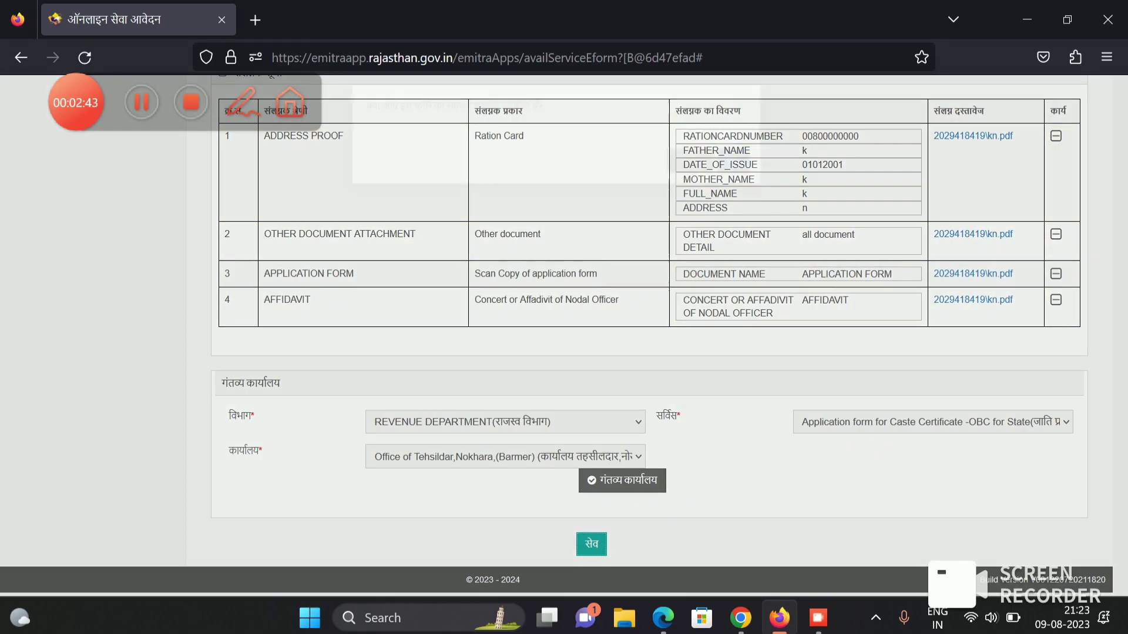
pyautogui.press('Return')
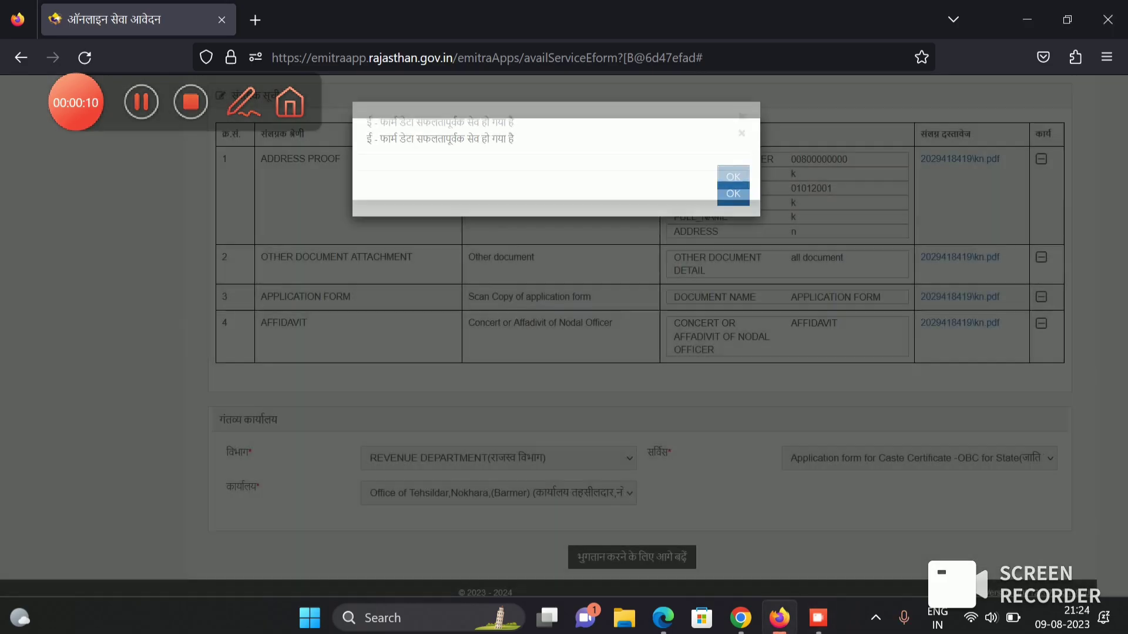
pyautogui.press('Return')
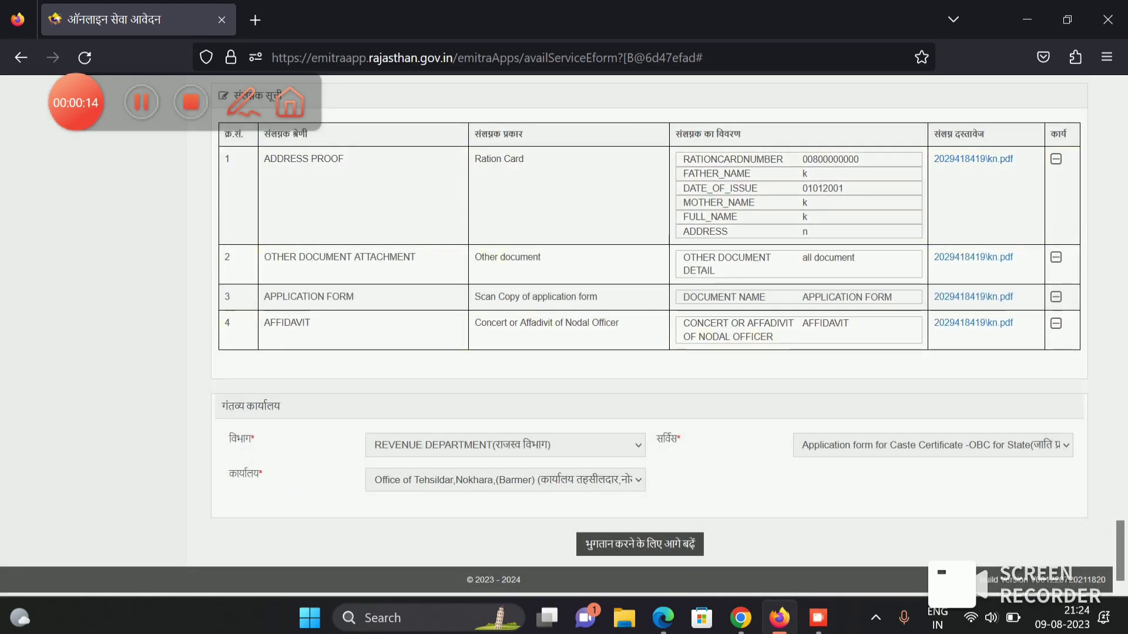
pyautogui.press('Return')
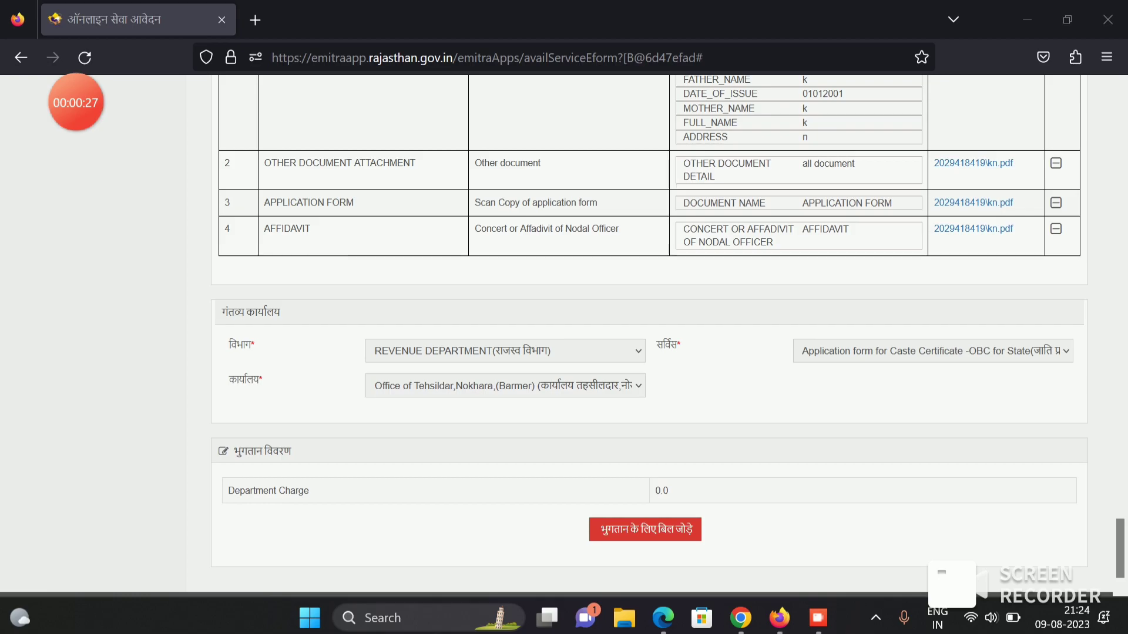
# - Add the ₹40.00 caste-certificate bill and go ahead with paying it
pyautogui.scroll(-1, 434, 464)
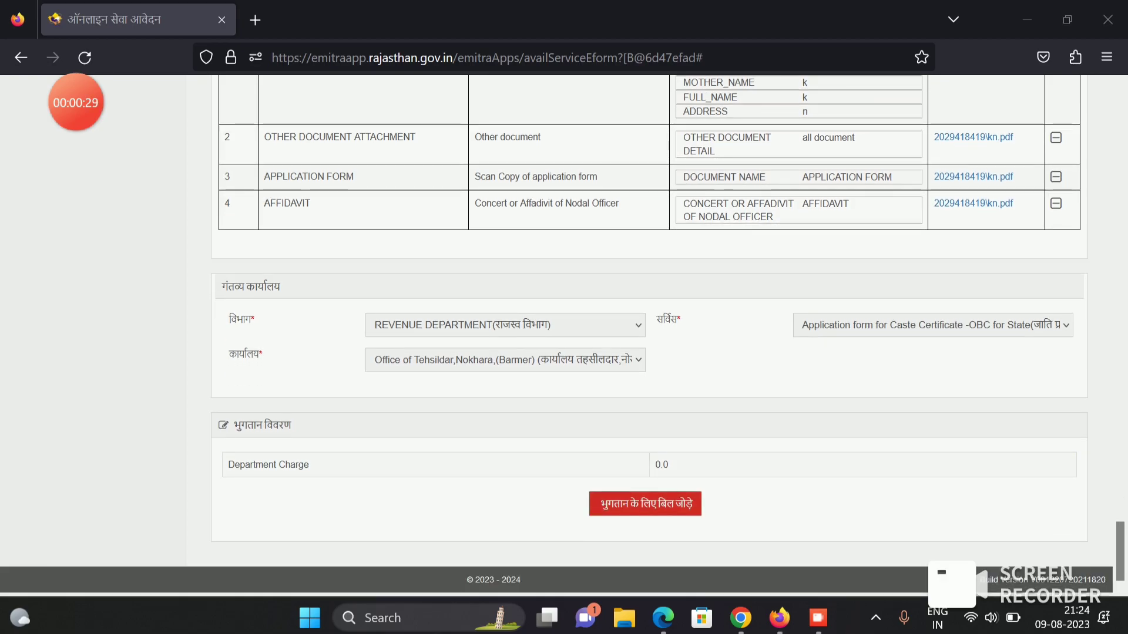
pyautogui.click(645, 504)
pyautogui.scroll(-2, 646, 335)
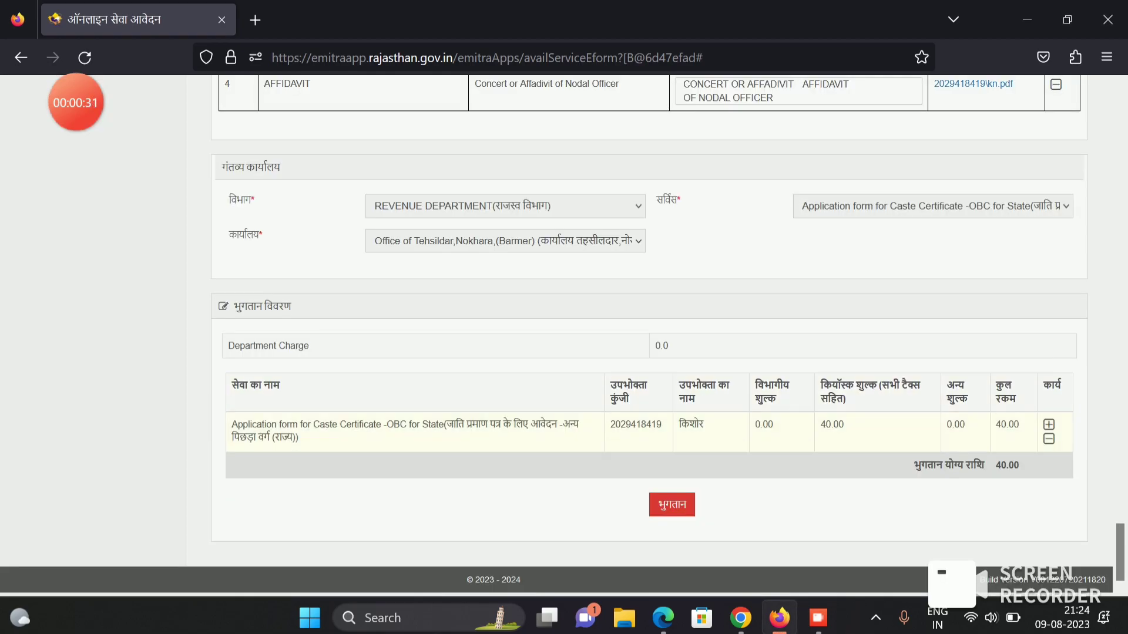
pyautogui.doubleClick(832, 424)
pyautogui.click(832, 424)
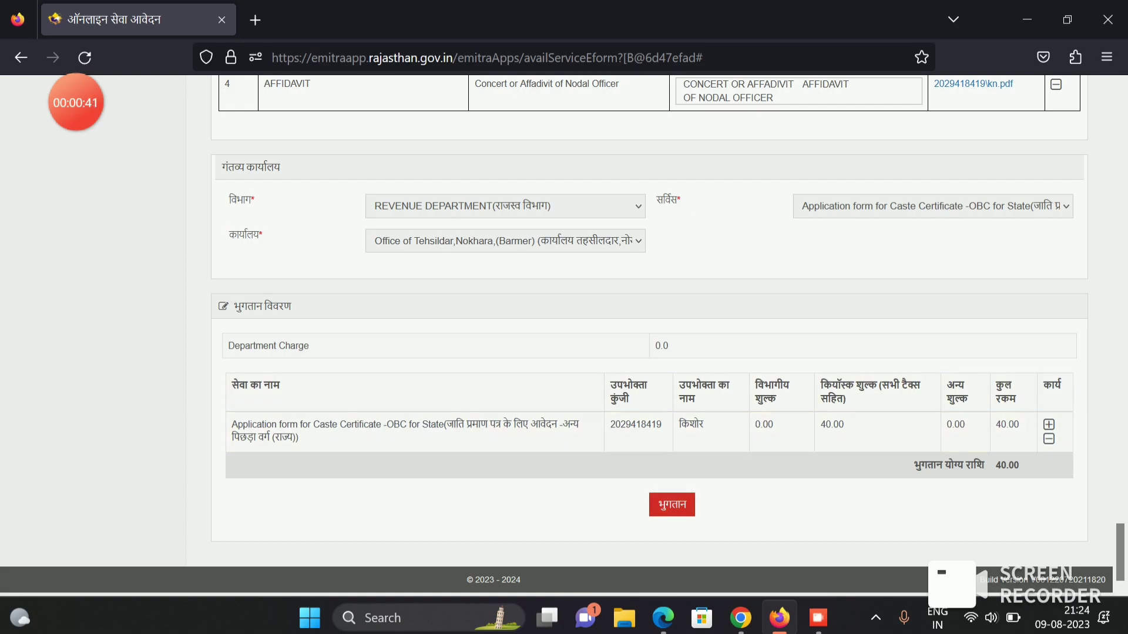
pyautogui.click(671, 505)
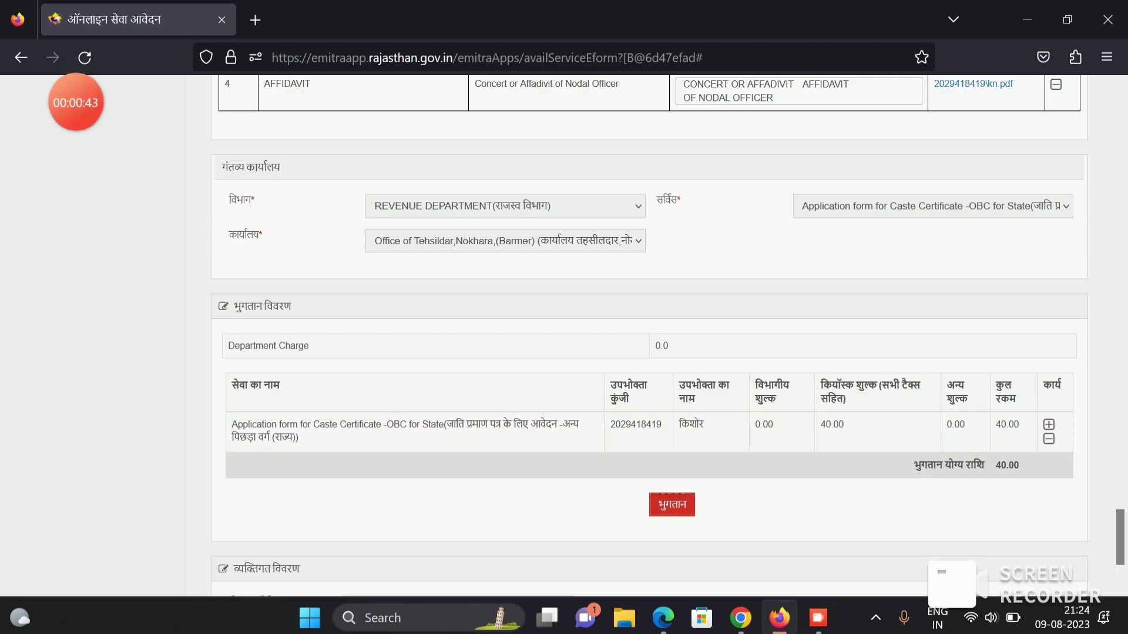
pyautogui.scroll(-2, 649, 352)
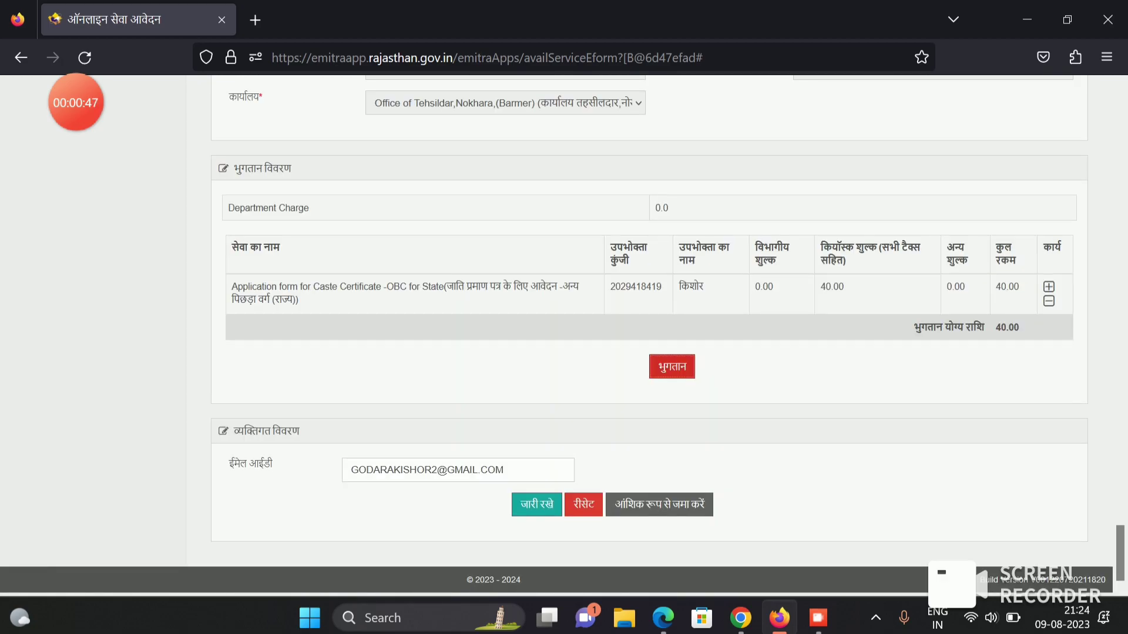
# - Continue to the ₹40 Service Payment page and select PHONEPE for QR Code Payment
pyautogui.click(671, 366)
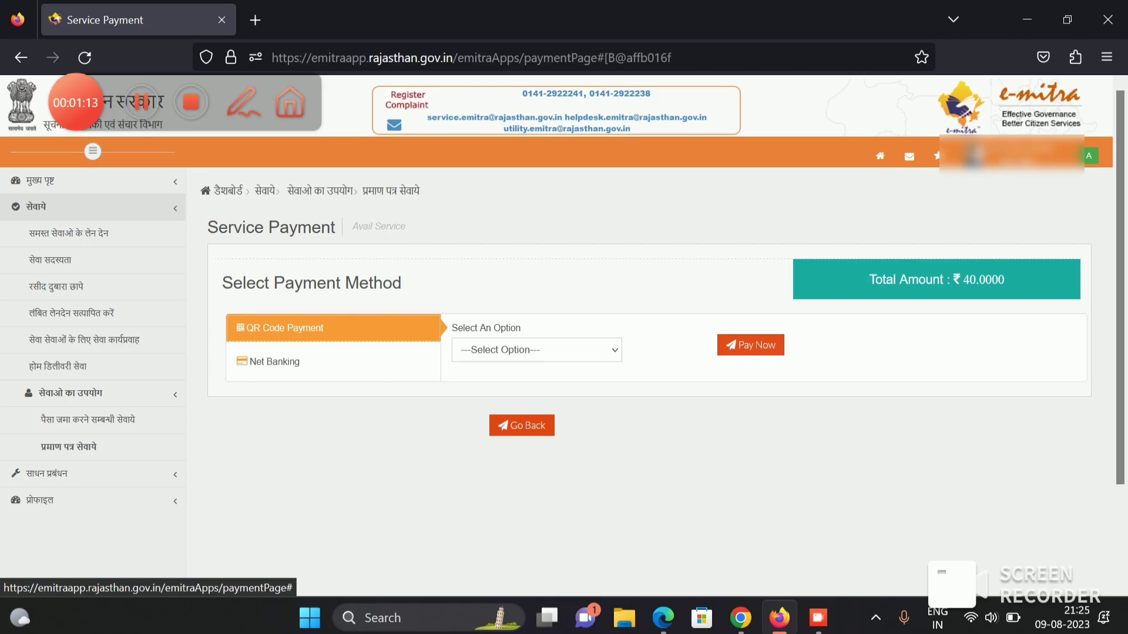
pyautogui.click(537, 350)
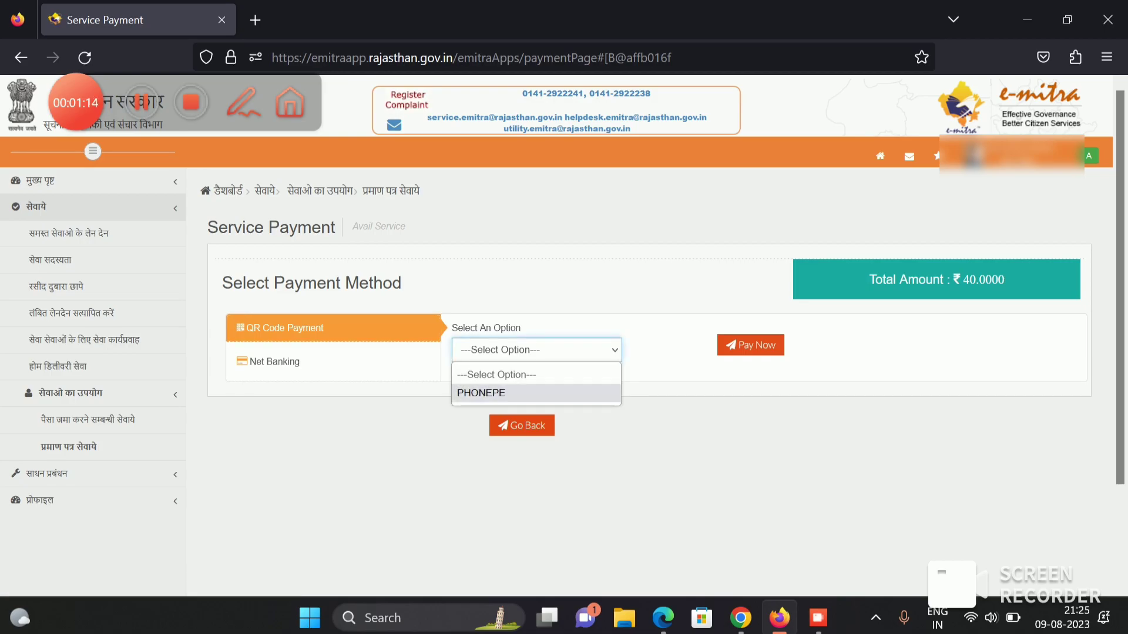
pyautogui.click(481, 393)
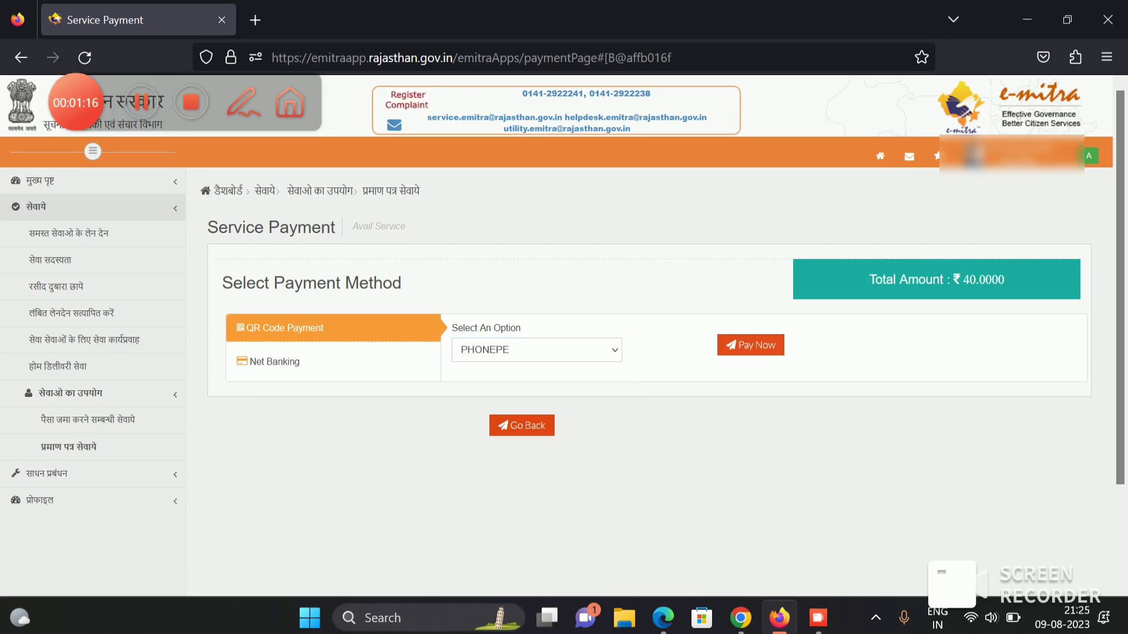
# - Start the PhonePe payment and view the Scan & Pay QR checkout page
pyautogui.click(750, 345)
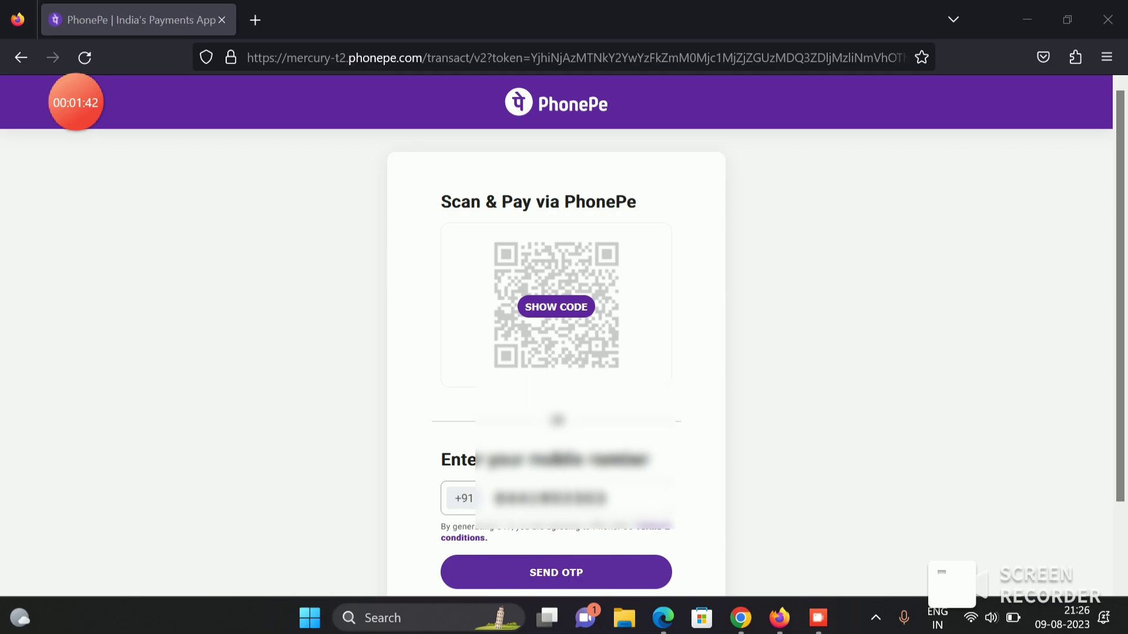
pyautogui.scroll(-2, 557, 353)
pyautogui.scroll(2, 556, 352)
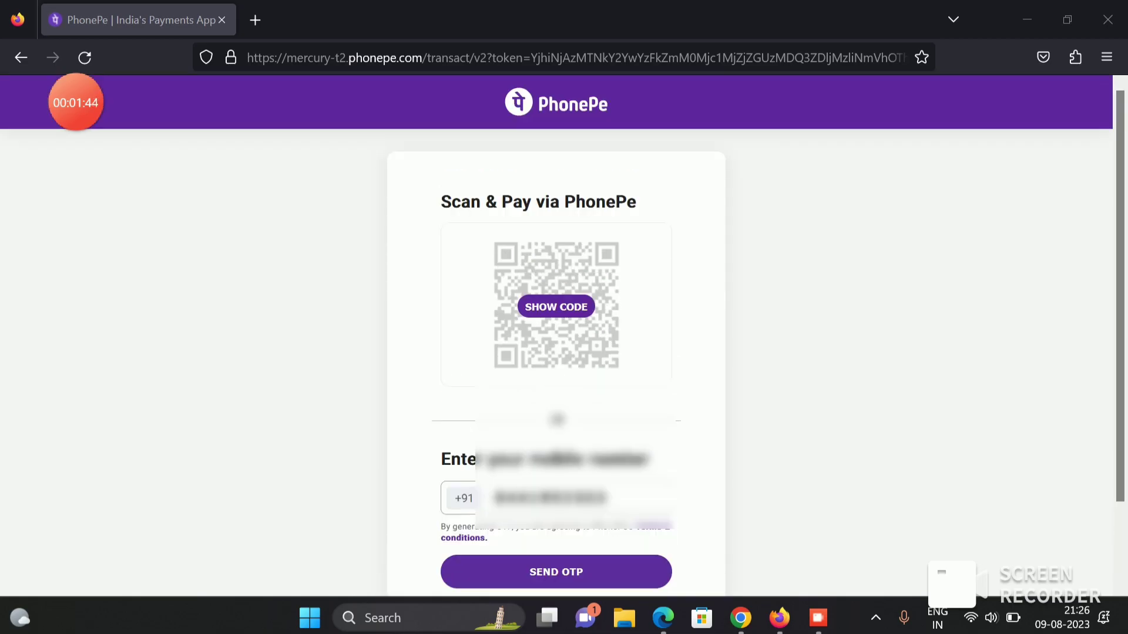